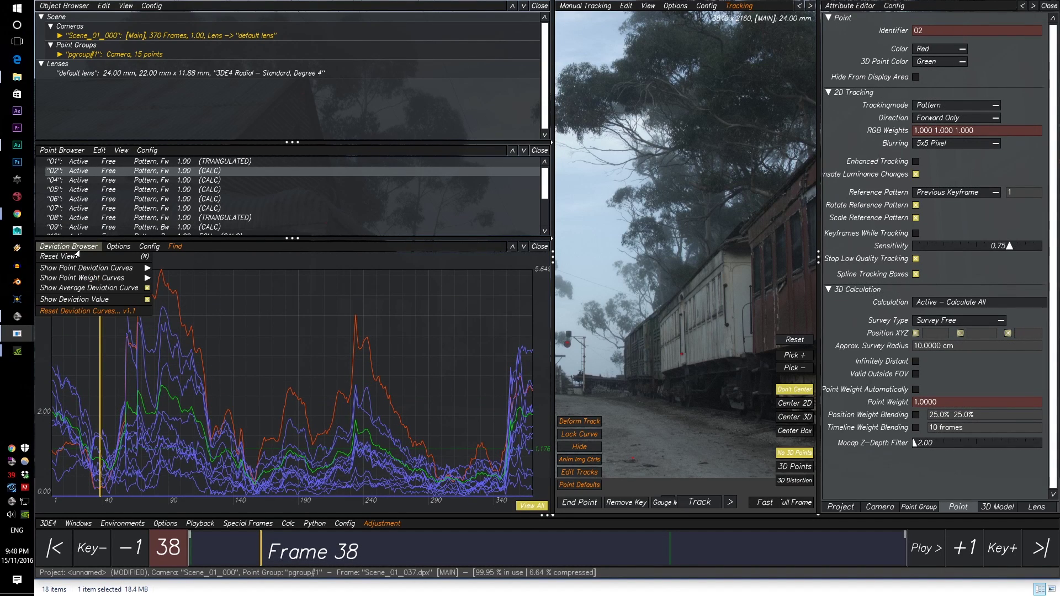
Examine the point deviation curve display options and inspect point 02 beside the red carriage's window in the footage
mouse_move(64, 269)
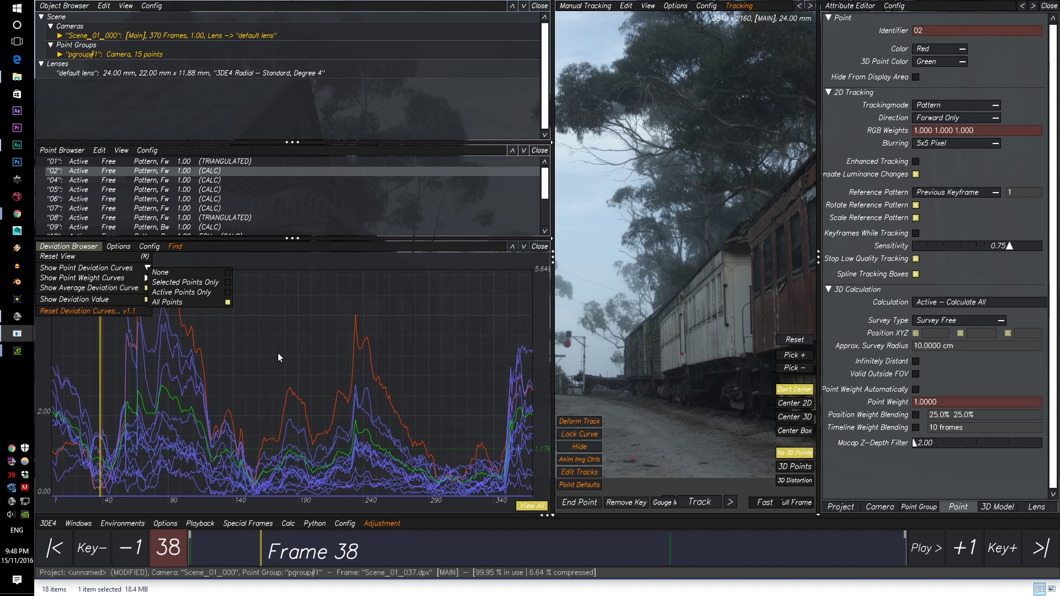
middle_click_drag(238, 346, 241, 366)
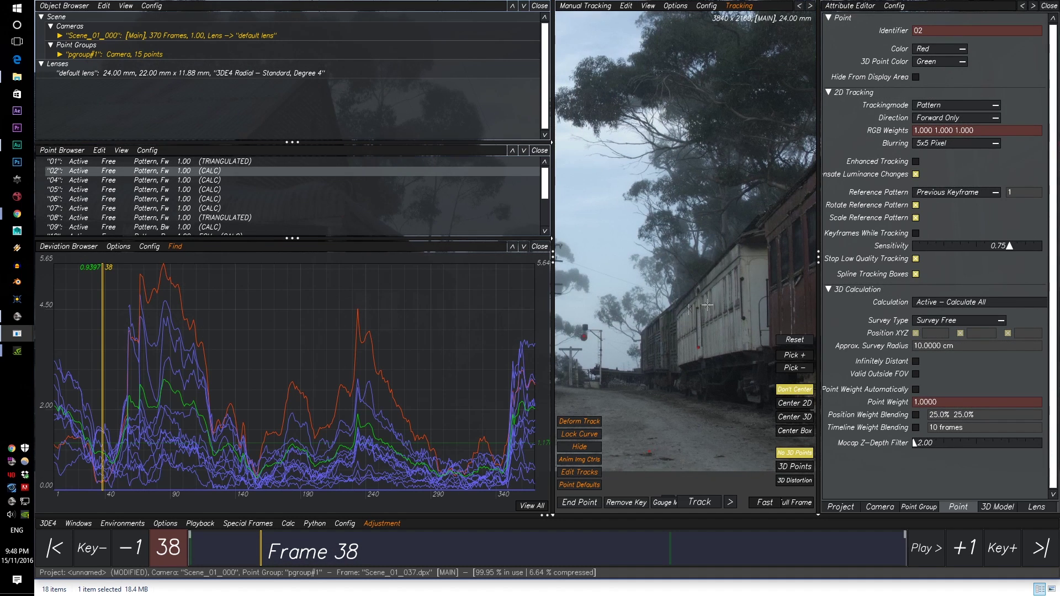
left_click_drag(552, 304, 157, 285)
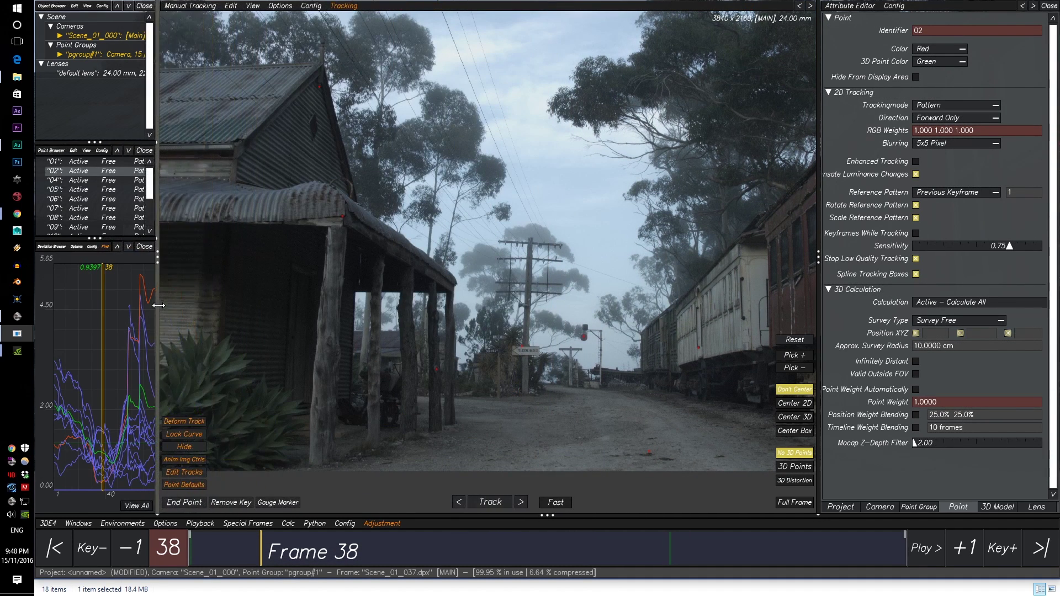
scroll(499, 311, "down", 3)
scroll(500, 310, "up", 5)
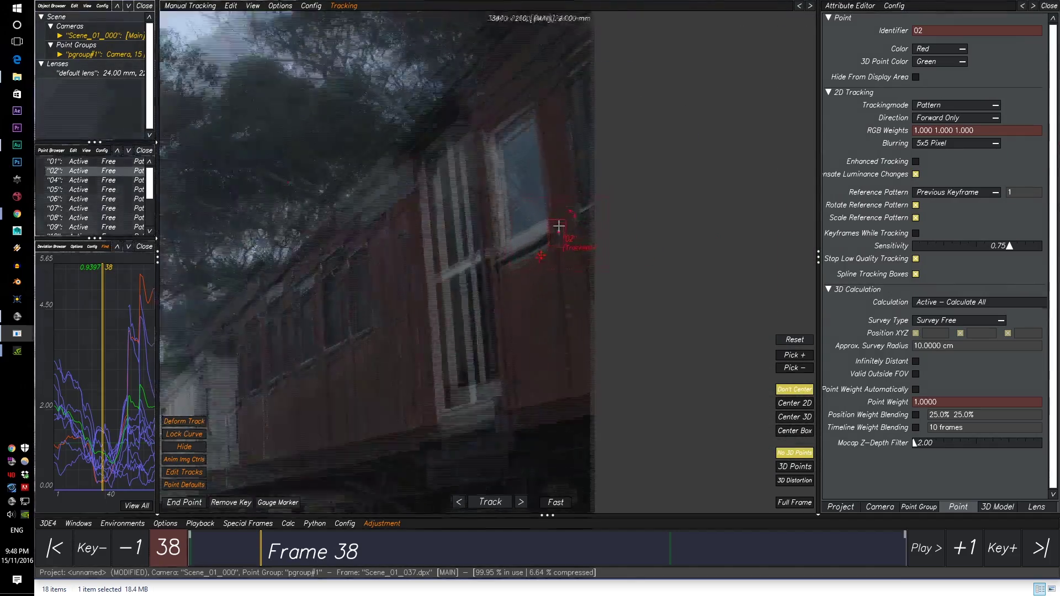
left_click_drag(158, 322, 382, 322)
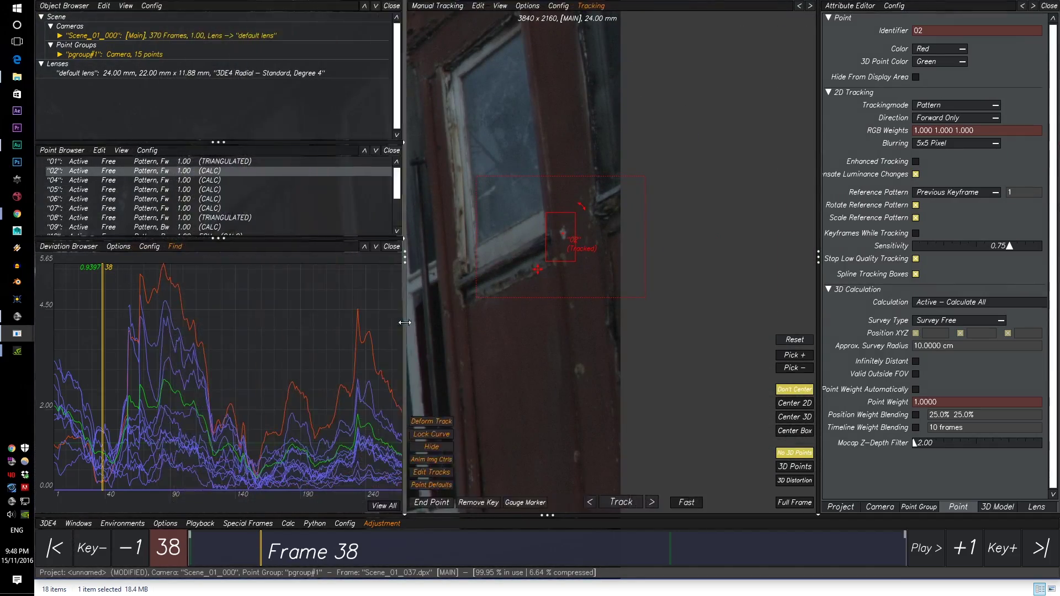
Select point 12 from its peaking deviation curve and go to frame 58, where the curve jumps
left_click_drag(260, 549, 261, 525)
left_click_drag(117, 306, 138, 310)
mouse_move(260, 556)
left_mouse_down()
mouse_move(218, 554)
mouse_move(240, 553)
left_mouse_up()
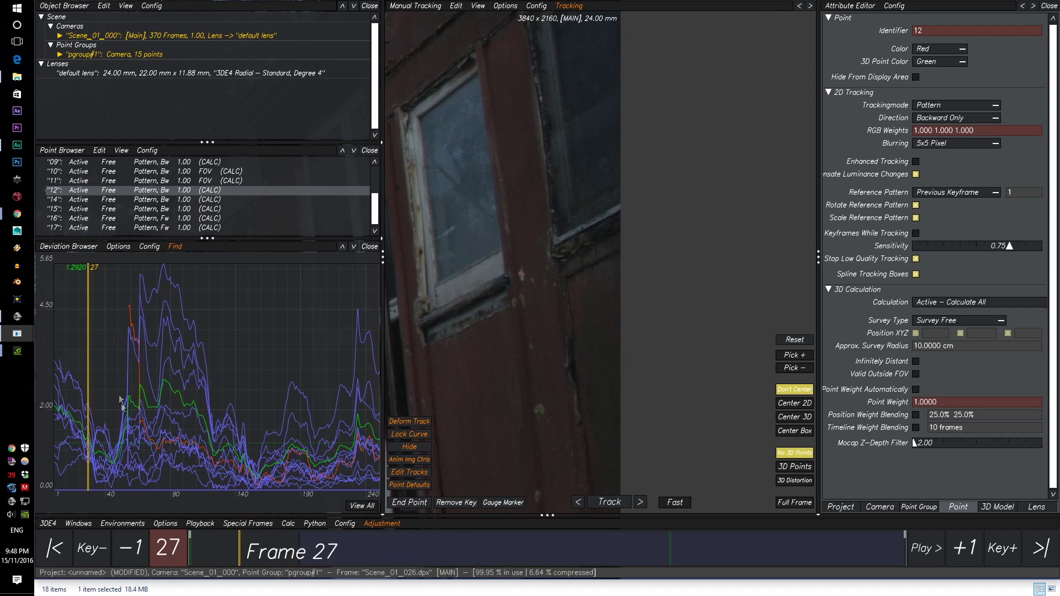
left_click_drag(274, 564, 324, 550)
scroll(468, 315, "down", 5)
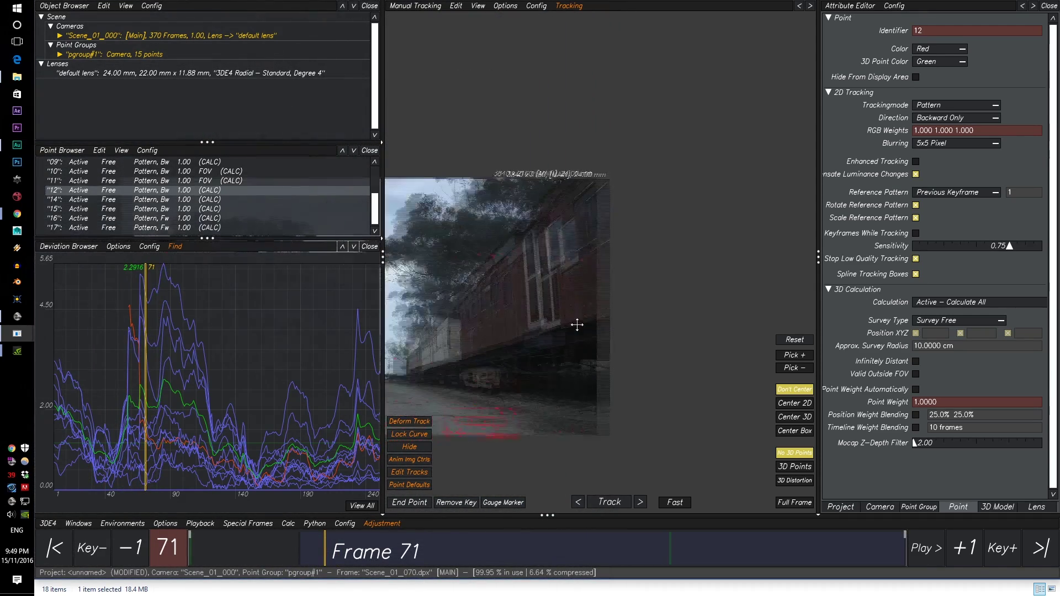
scroll(521, 316, "up", 5)
left_click_drag(331, 551, 298, 547)
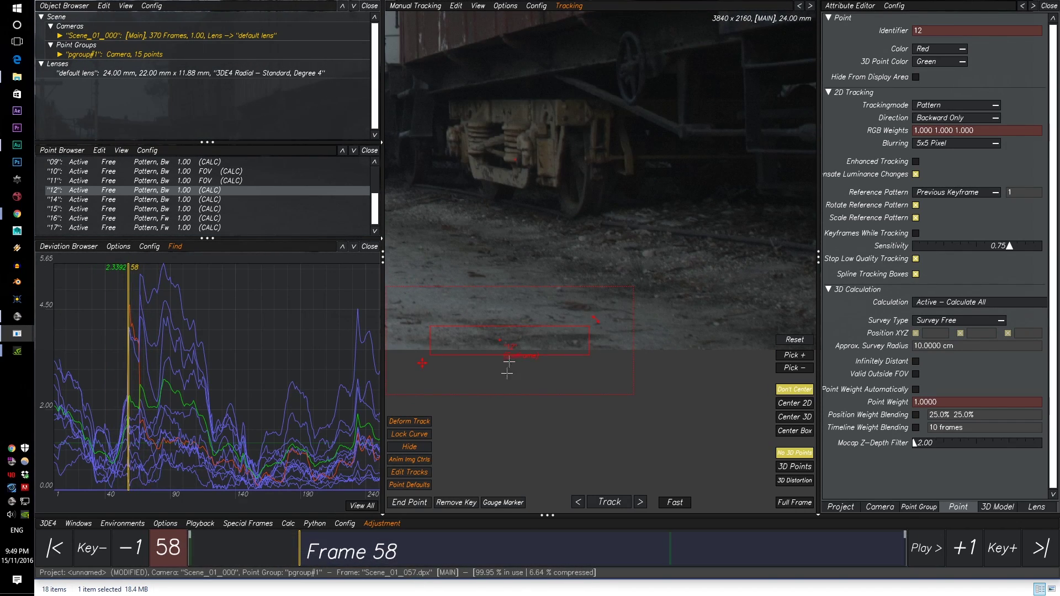
Nudge point 12 slightly downward on the ground at frame 58, recalculate everything and use the result
middle_click_drag(595, 326, 618, 322)
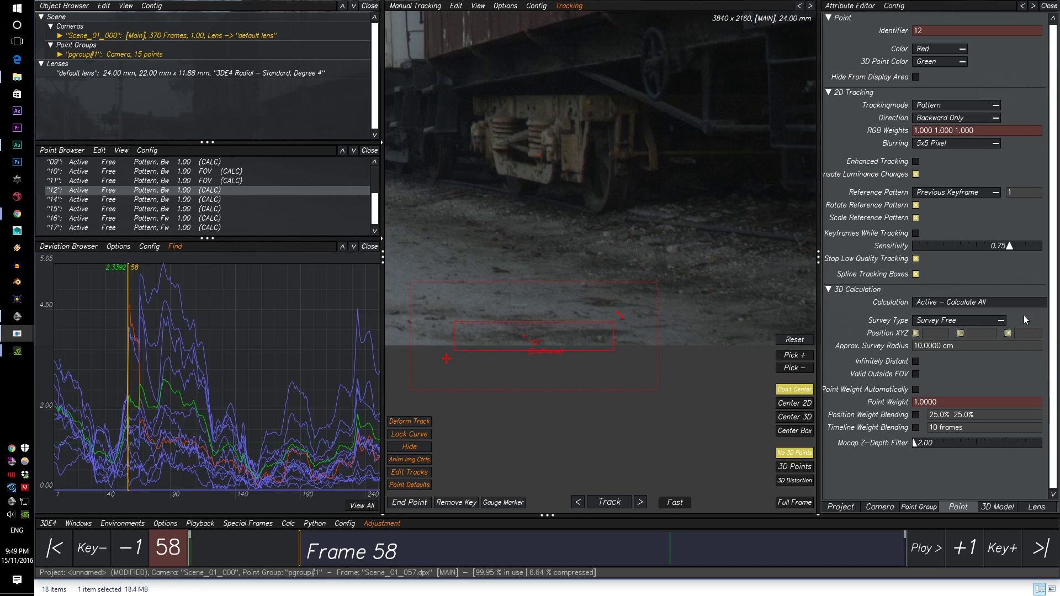
scroll(541, 365, "down", 2)
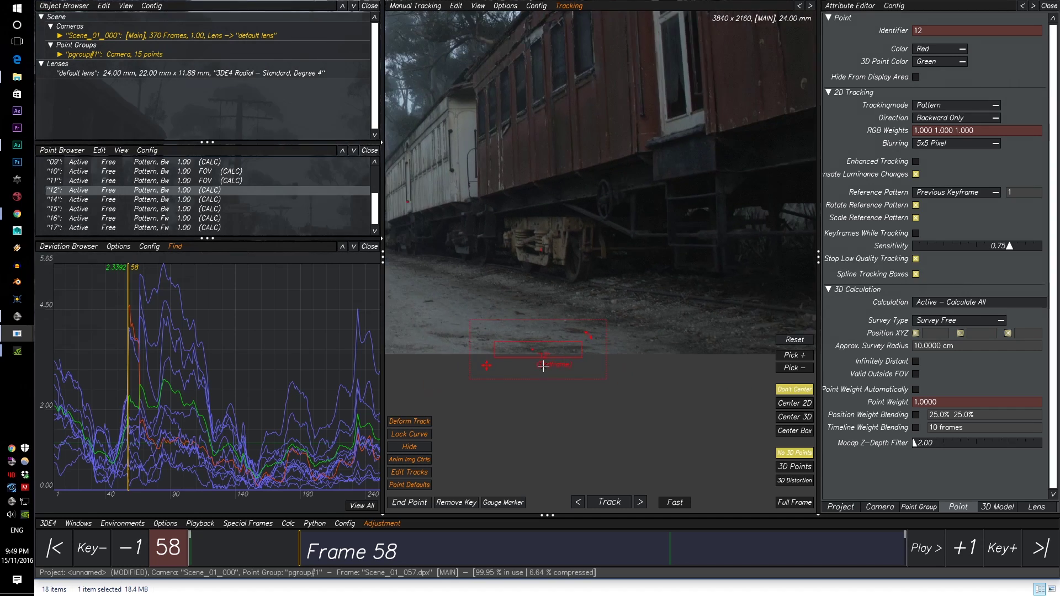
scroll(532, 357, "up", 5)
middle_click_drag(544, 377, 592, 354)
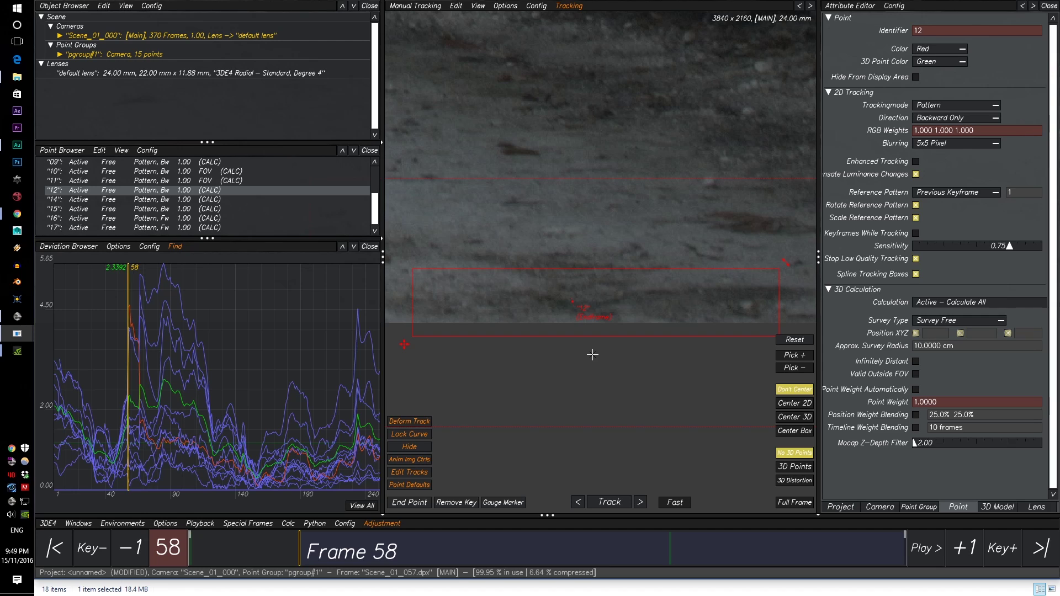
key("Right")
key("Left")
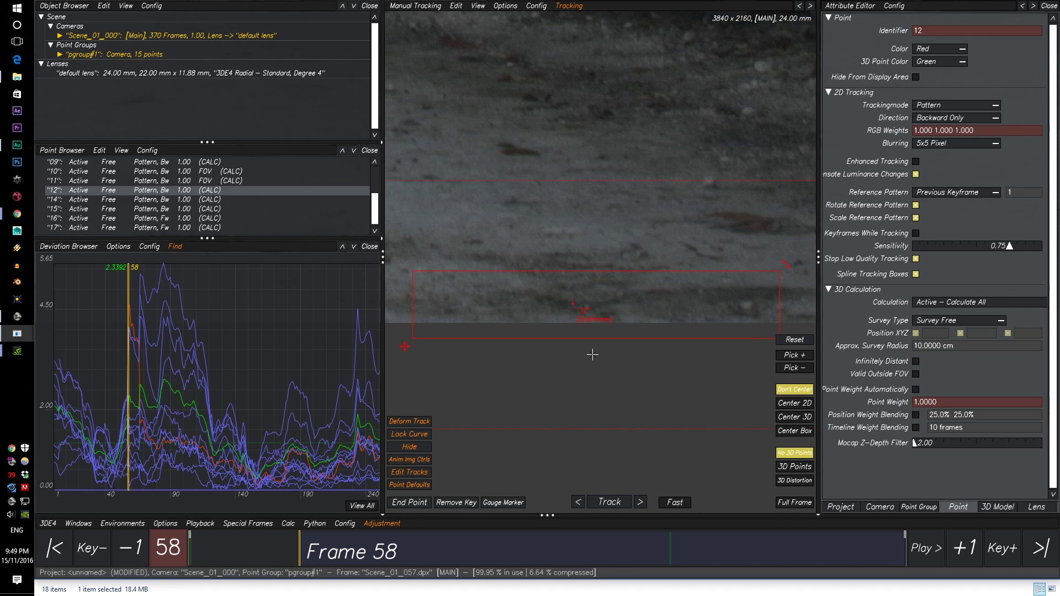
key("alt+c")
left_click(711, 476)
Enlarge the deviation curves around frame 58, nudge point 12 further down and recalculate twice, using each result
right_click_drag(211, 361, 267, 347)
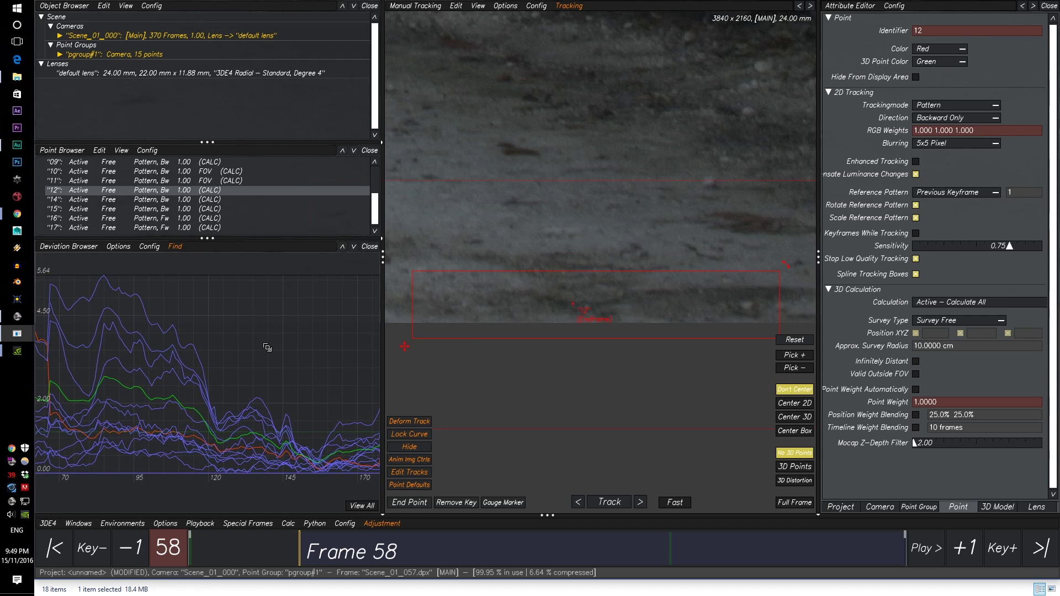
middle_click_drag(197, 369, 189, 391)
right_click_drag(189, 391, 254, 330)
middle_click_drag(595, 328, 588, 335)
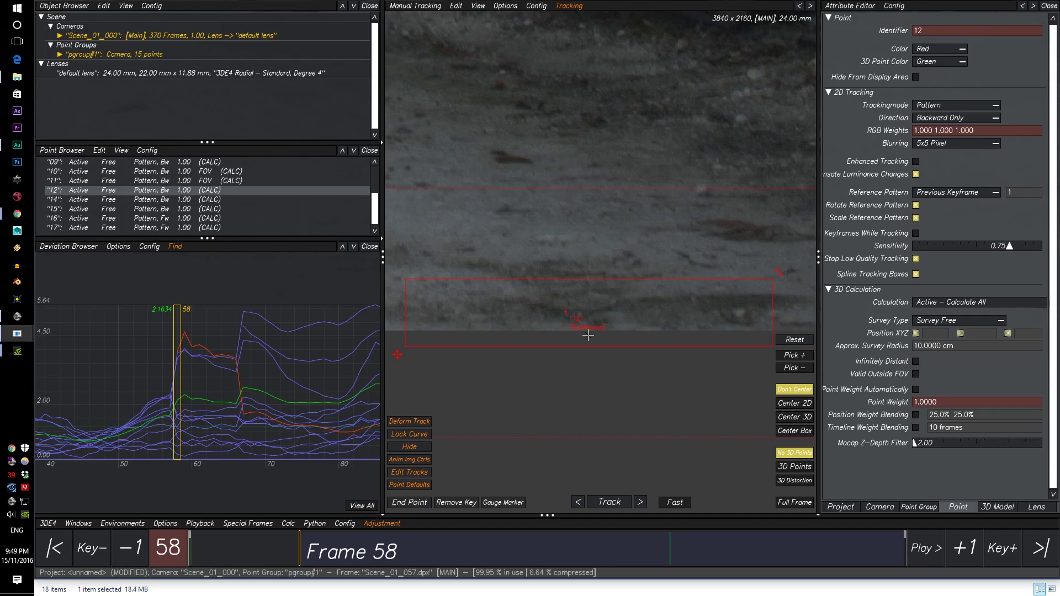
key("alt+c")
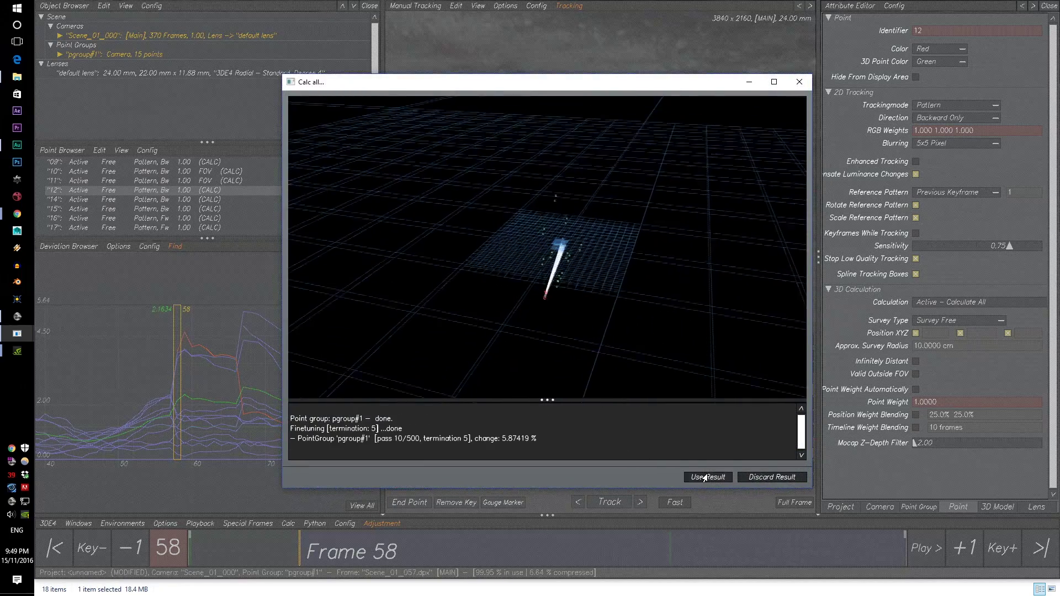
left_click(704, 410)
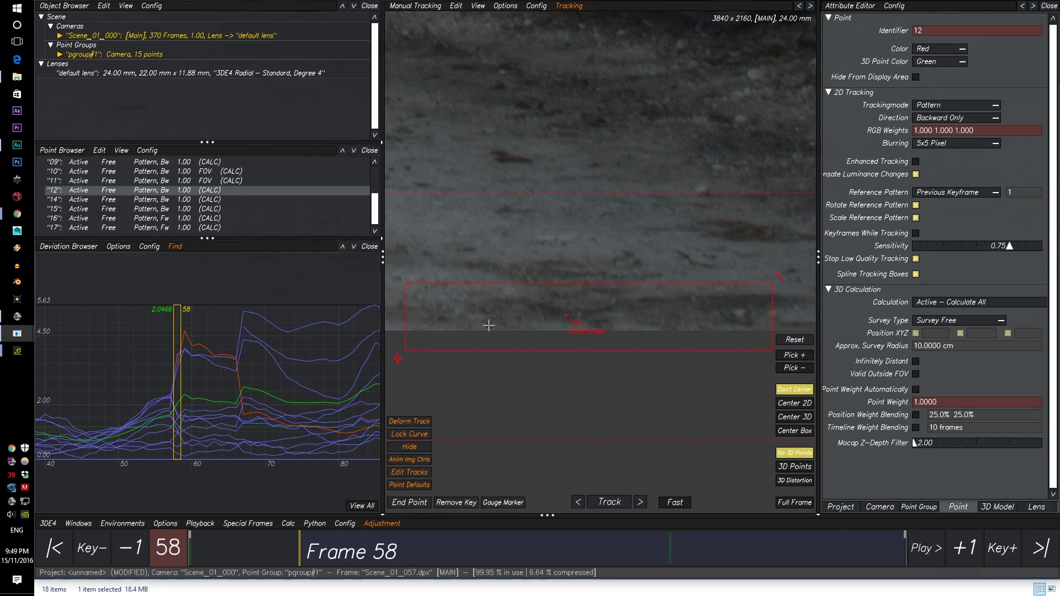
key("alt+c")
left_click(724, 481)
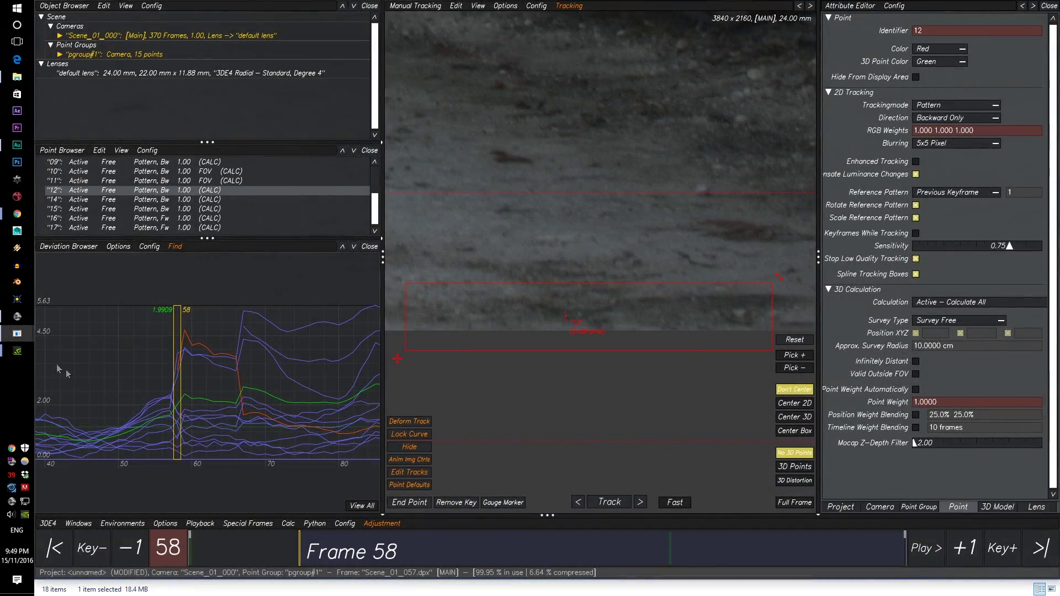
Move point 12 slightly down at frame 59 and recalculate the solve twice, using each result
key("Right")
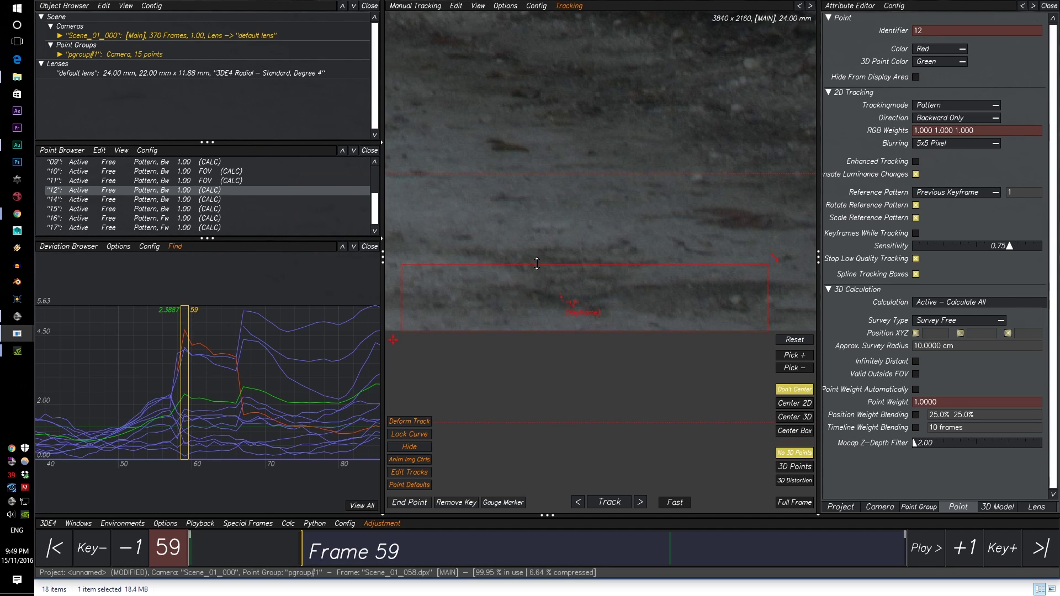
key("alt+c")
left_click(711, 481)
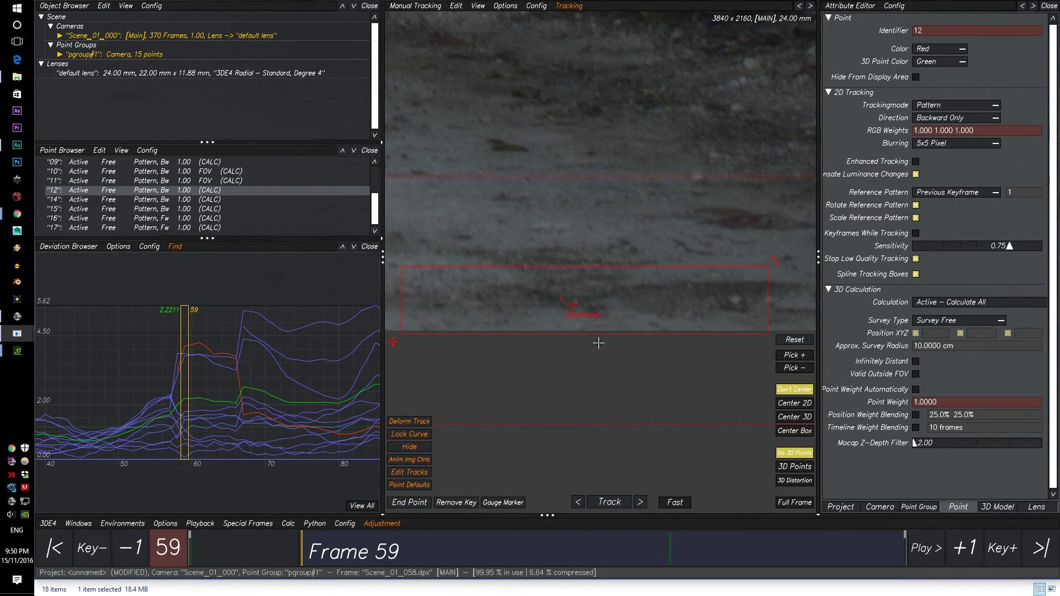
key("alt+c")
left_click(712, 481)
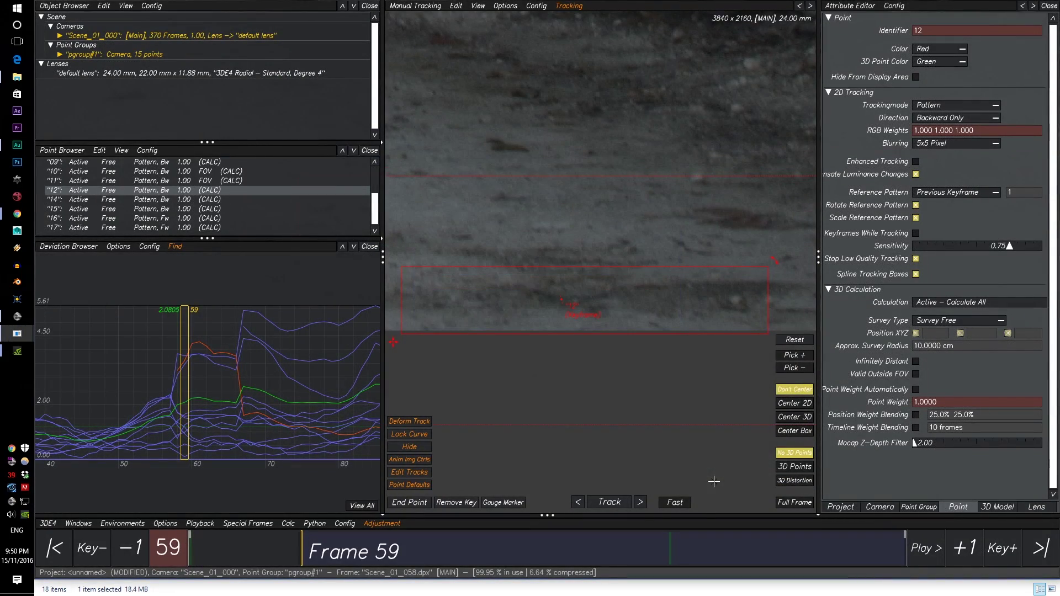
Step through the frames following point 12's deviation curve and stop at frame 66, just before the next jump
key("Right")
key("Right")
key("Right")
key("Right")
key("Right")
key("Right")
key("Right")
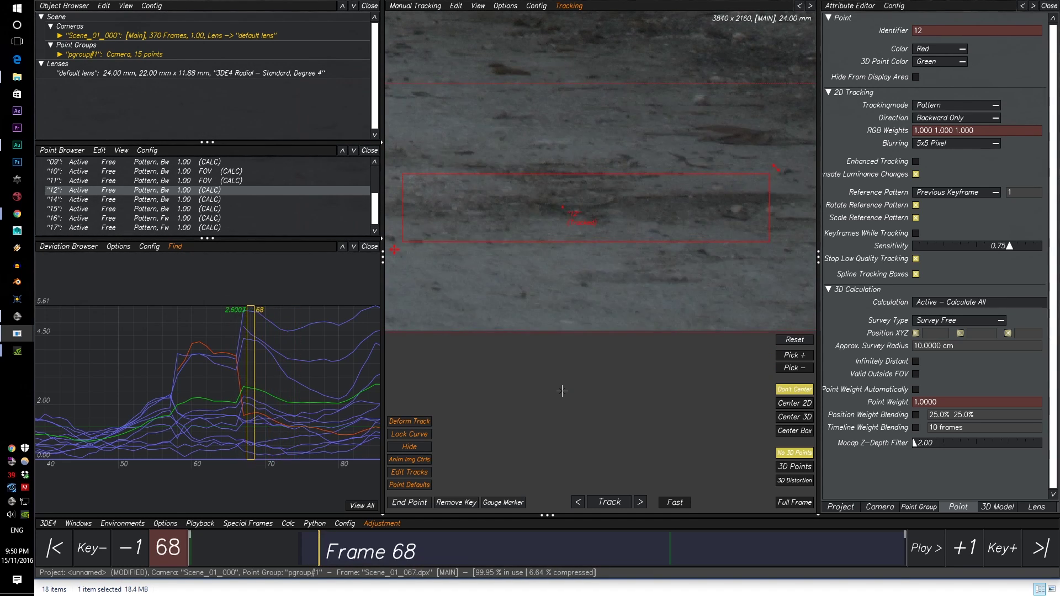
key("Left")
key("Left")
key("Right")
key("Left")
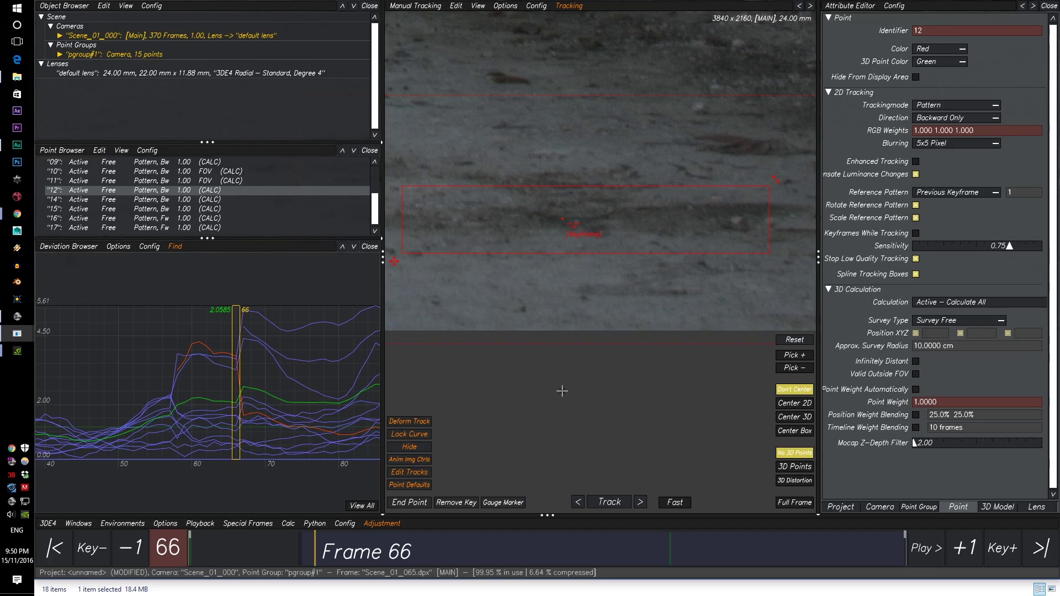
Nudge point 12 slightly down at frame 66 and recalculate three times, using each result
key("alt+c")
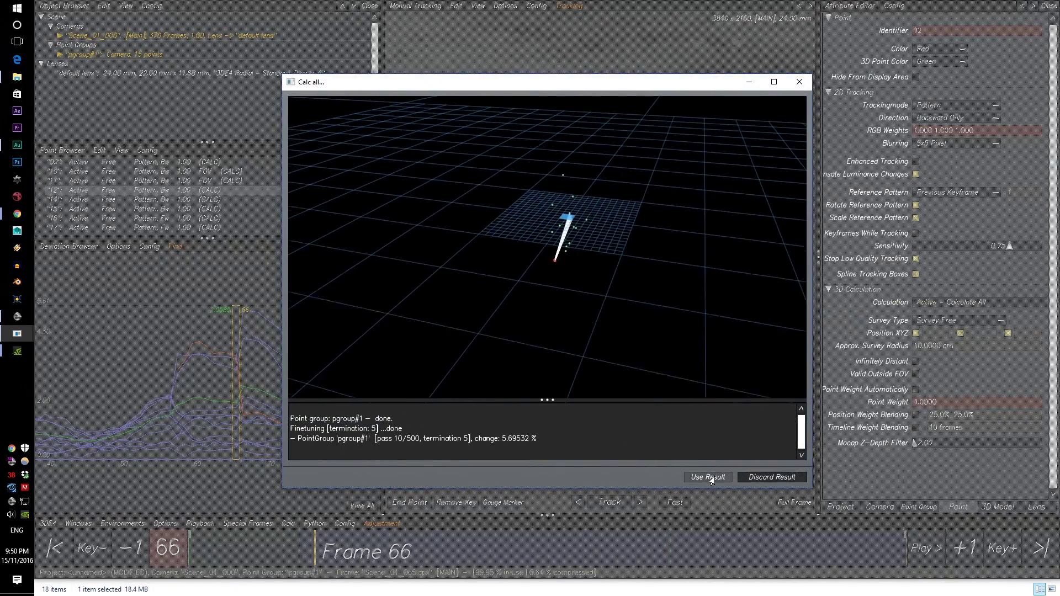
left_click(712, 475)
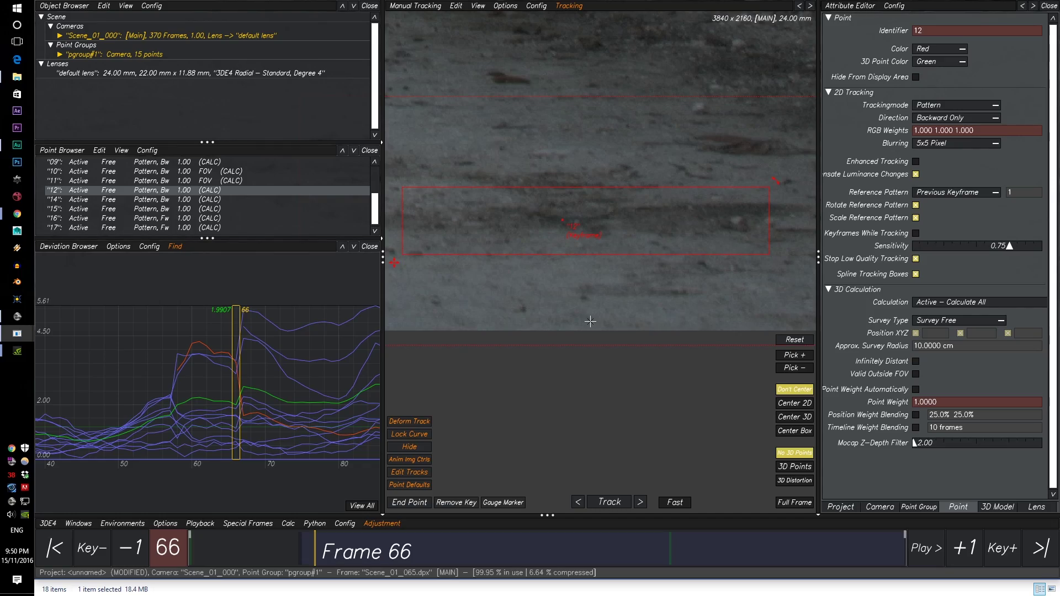
key("alt+c")
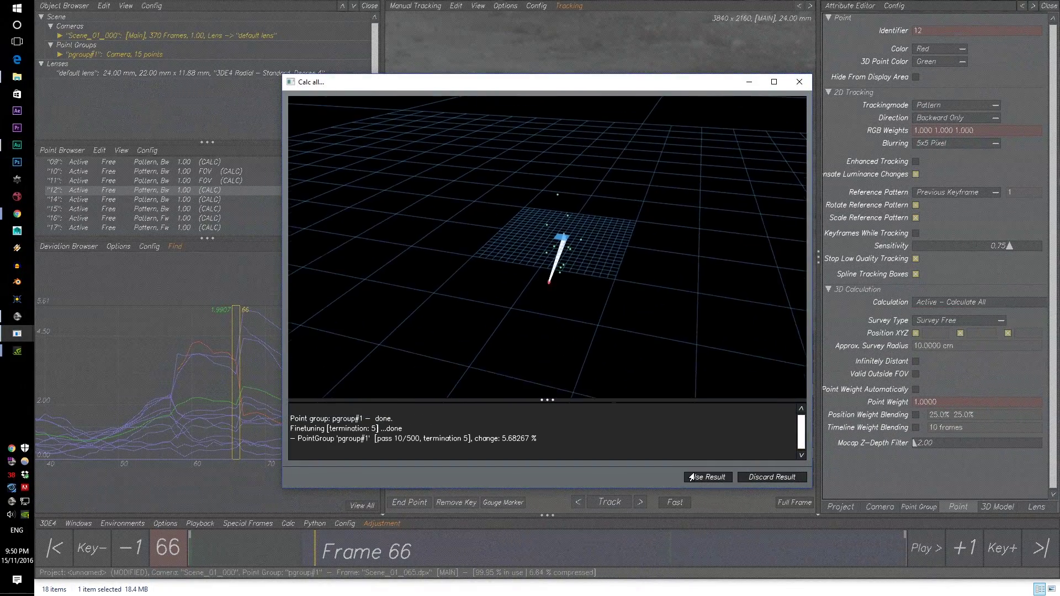
left_click(698, 477)
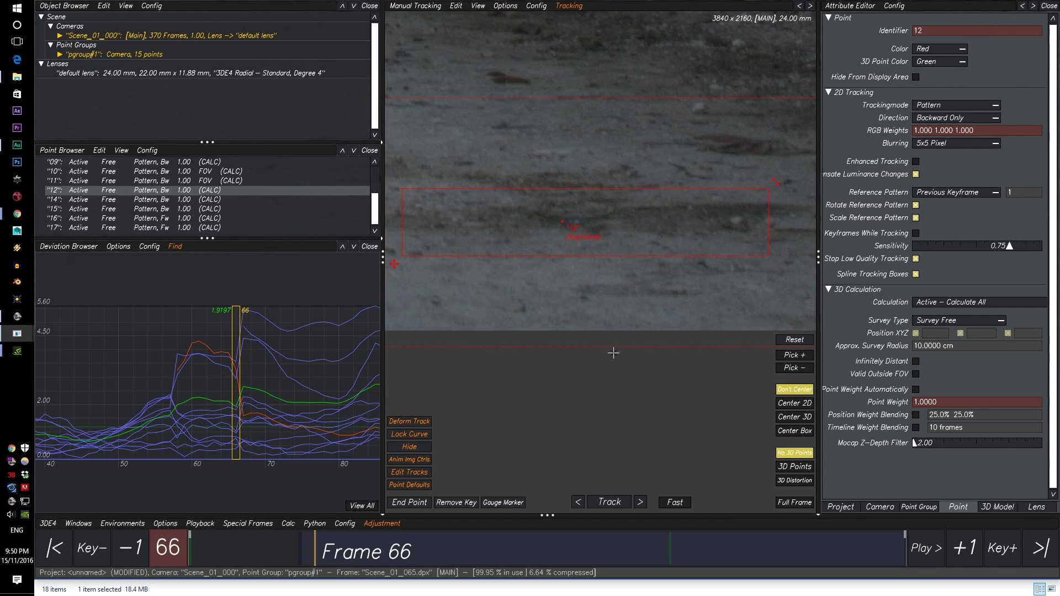
key("alt+c")
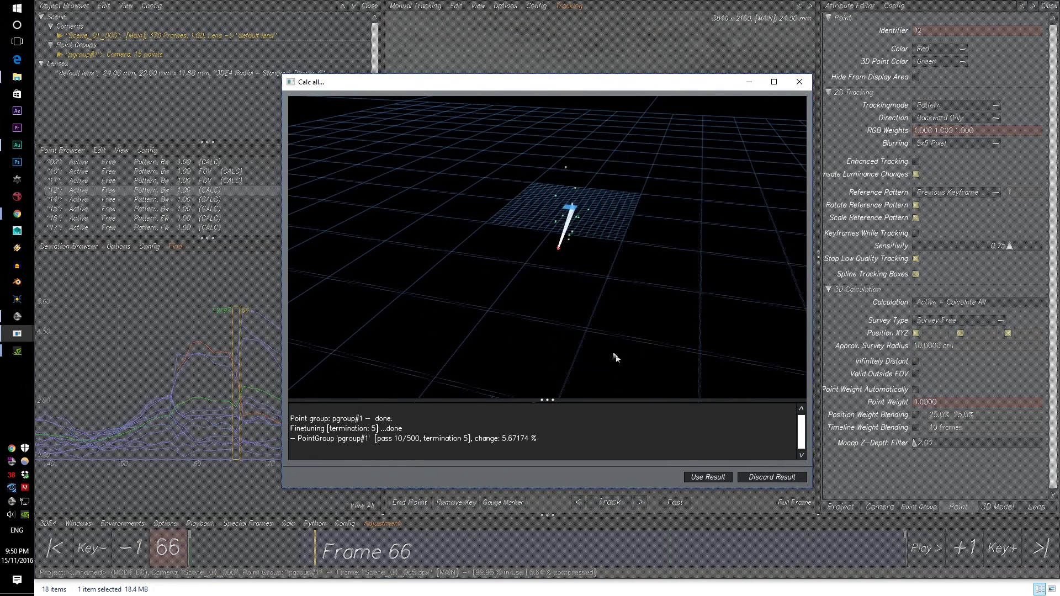
left_click(708, 477)
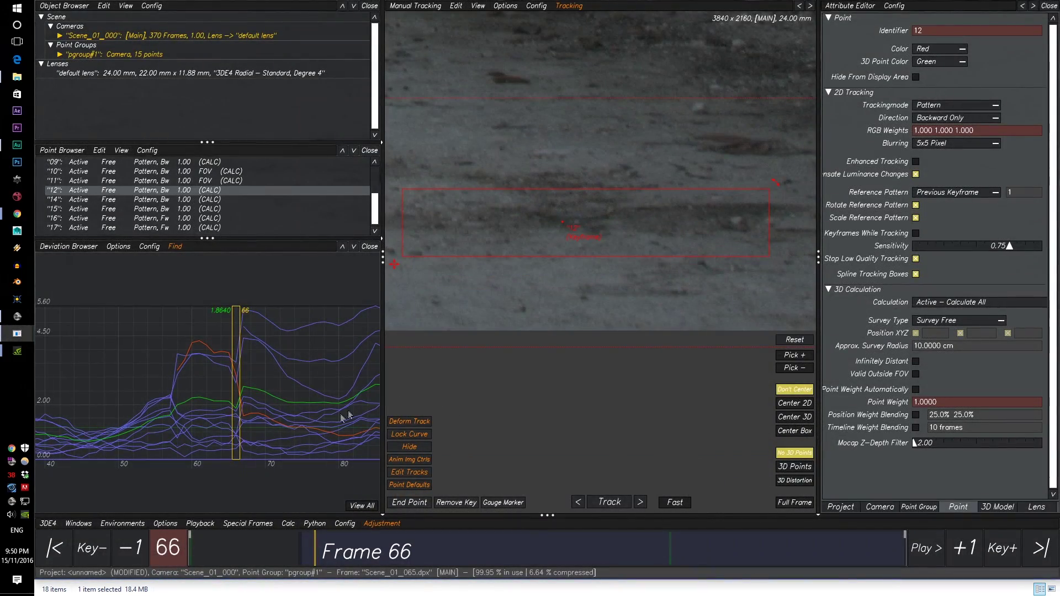
Select point 02 from its high deviation curve and locate its tracker beside the red carriage's window
right_click_drag(245, 386, 289, 364)
middle_click_drag(290, 364, 333, 373)
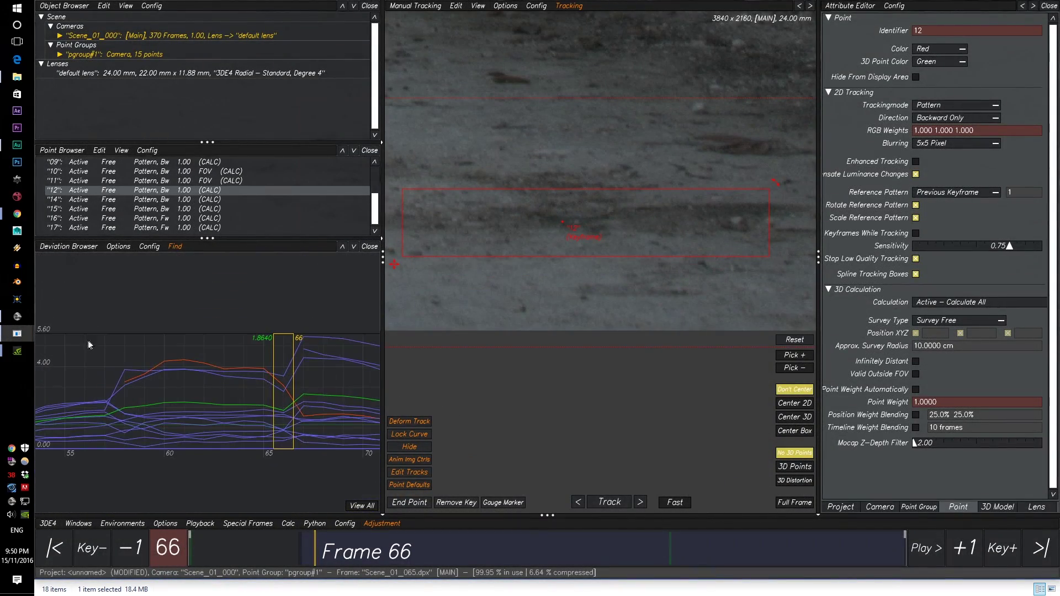
left_click_drag(89, 341, 133, 372)
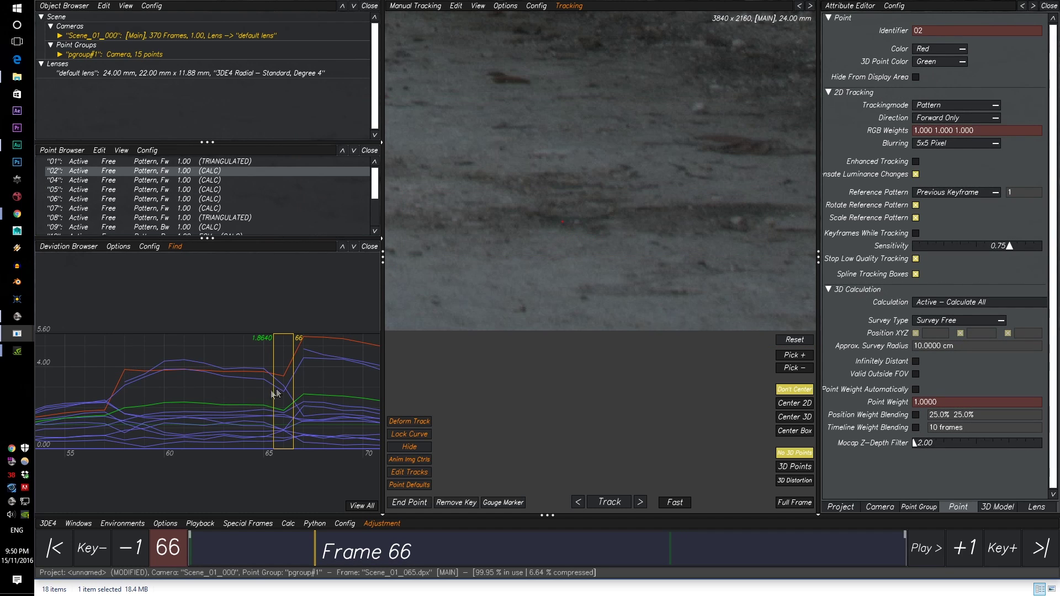
middle_click_drag(287, 388, 264, 408)
right_click_drag(647, 297, 525, 317)
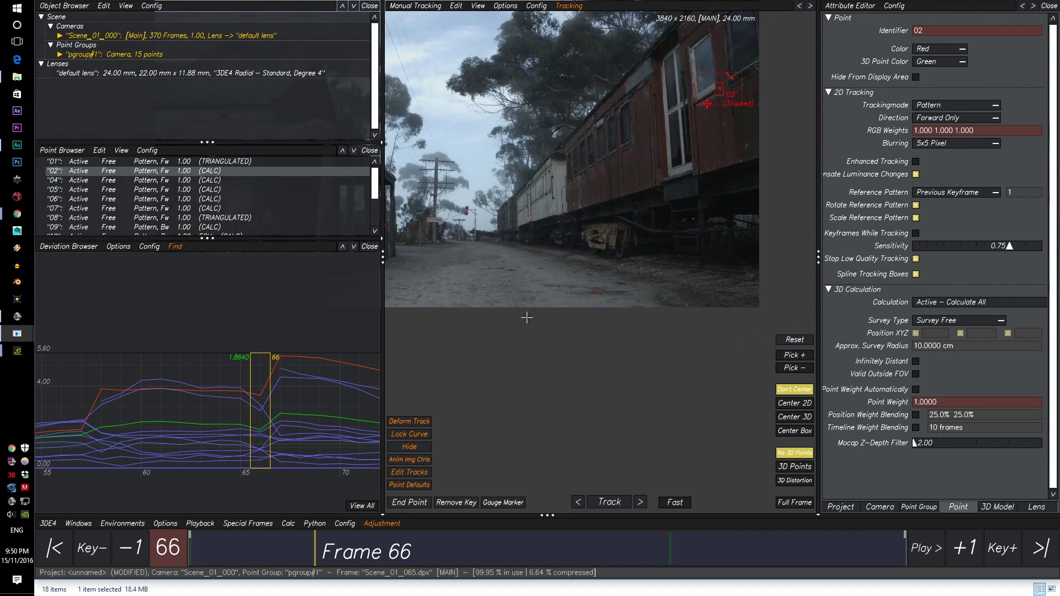
middle_click_drag(525, 317, 612, 349)
scroll(613, 332, "down", 2)
scroll(701, 275, "up", 6)
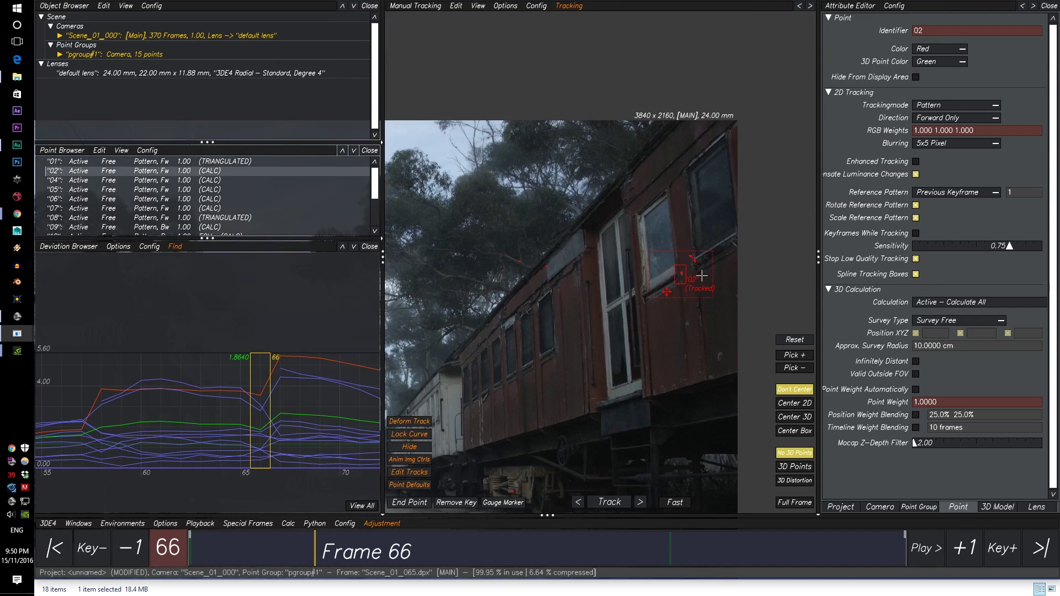
scroll(701, 275, "up", 3)
Set a keyframe for point 02 at frame 58, recalculate everything and use the result
mouse_move(388, 548)
left_mouse_down()
mouse_move(278, 547)
mouse_move(298, 547)
left_mouse_up()
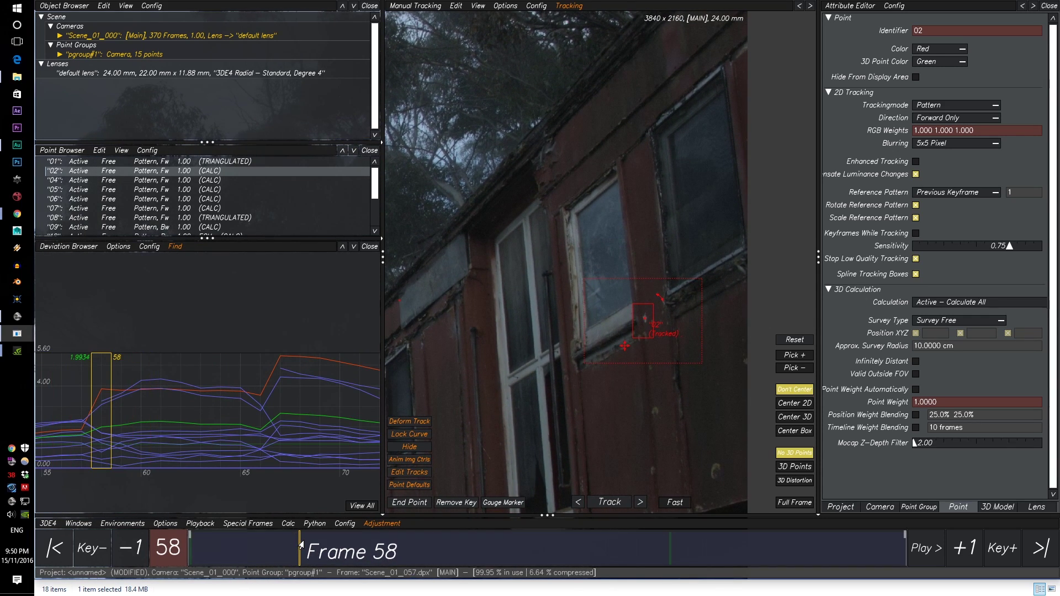
key("alt+c")
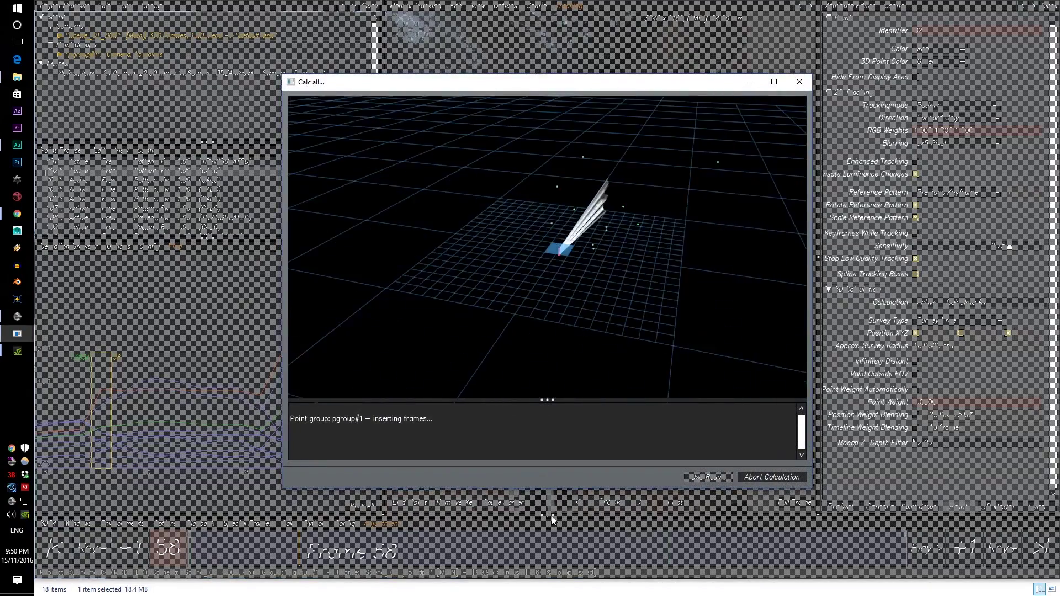
left_click(705, 409)
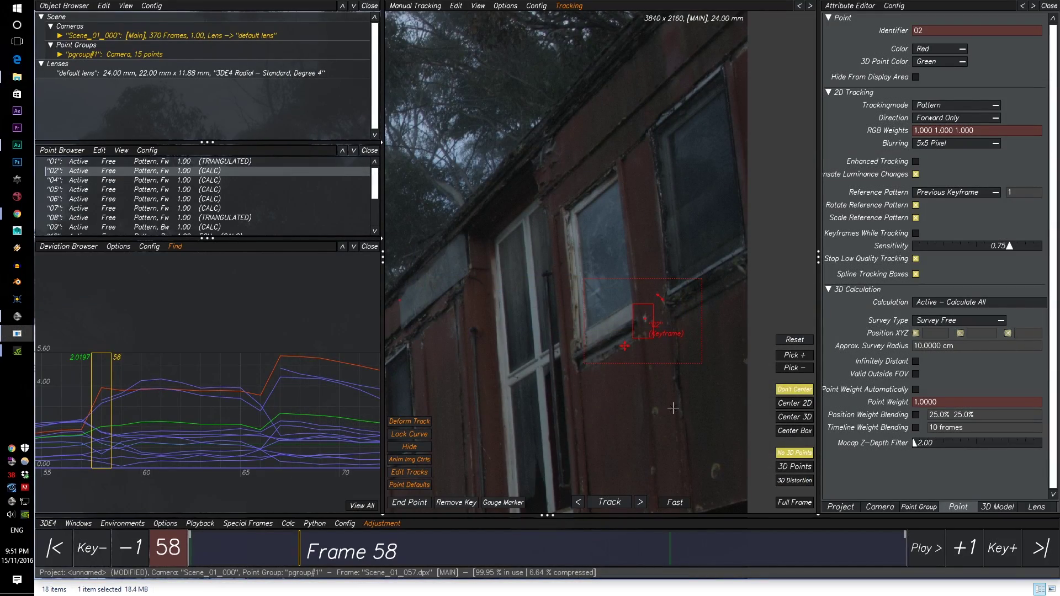
Recalculate the whole solve three times with point 02's keyframe at frame 58, using each result
key("alt+c")
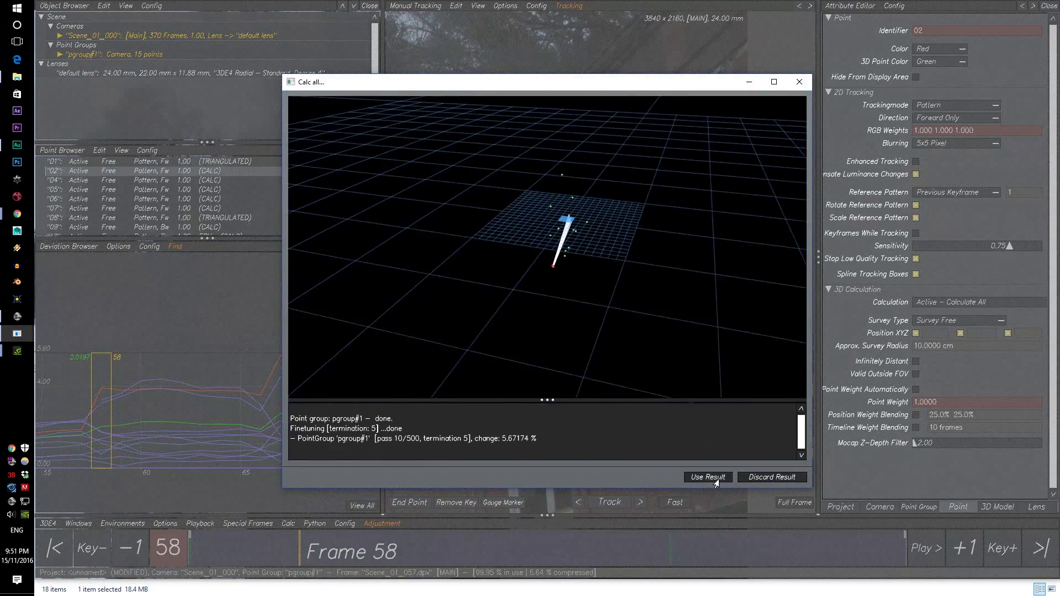
left_click(705, 475)
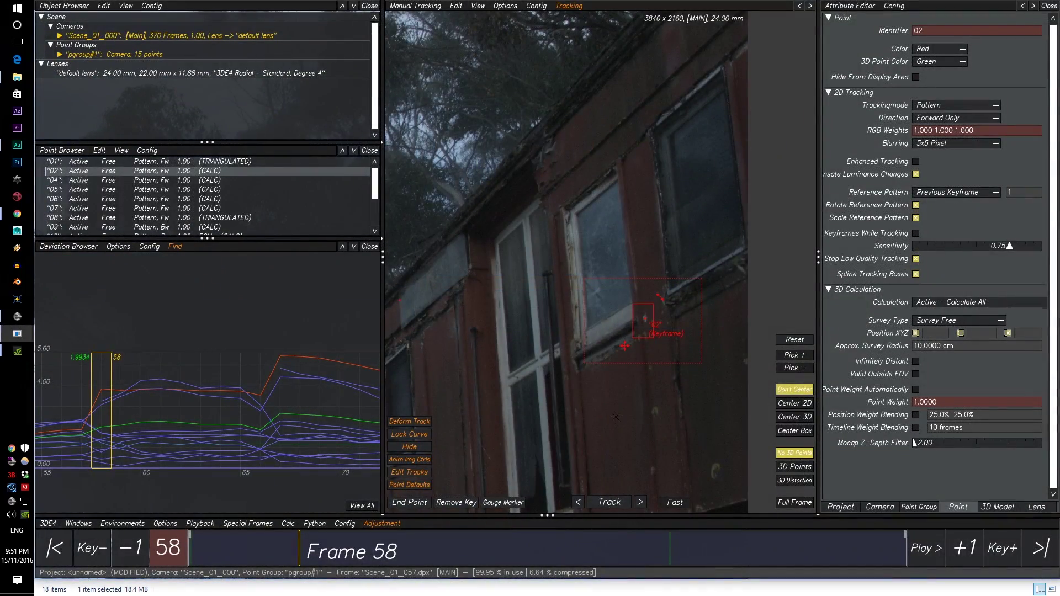
key("alt+c")
left_click(705, 476)
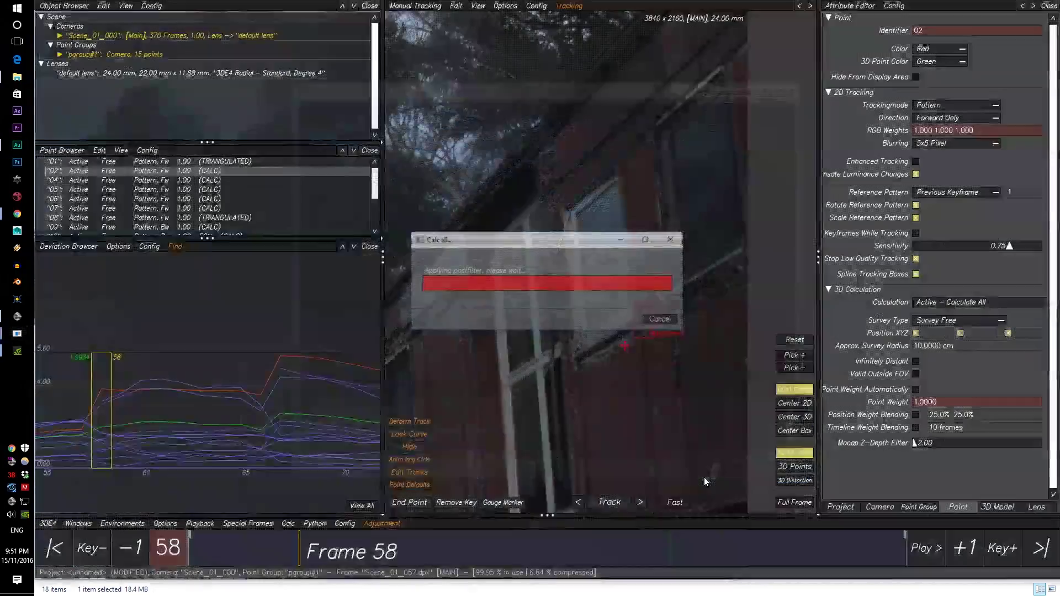
scroll(627, 341, "up", 5)
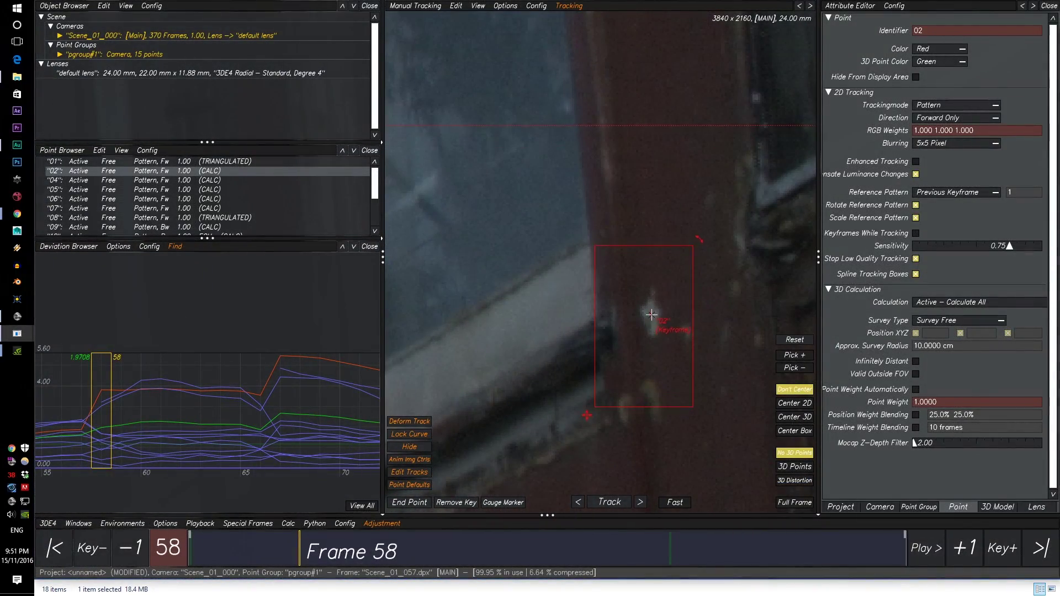
key("alt+c")
left_click(701, 475)
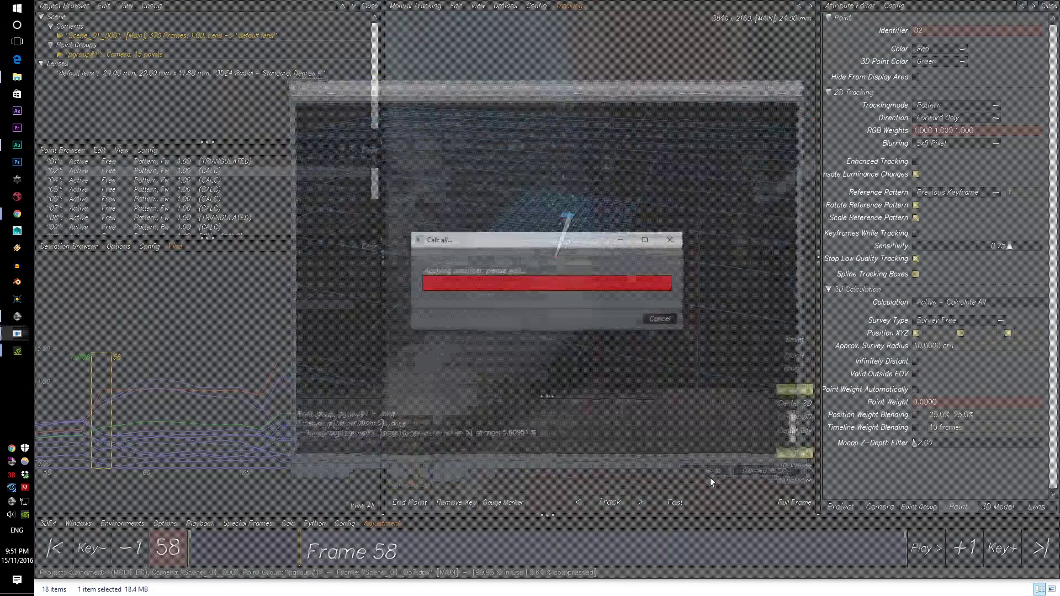
Select point 12 from its high deviation curve and follow its ground tracker from frame 58 to frame 67
left_click(151, 382)
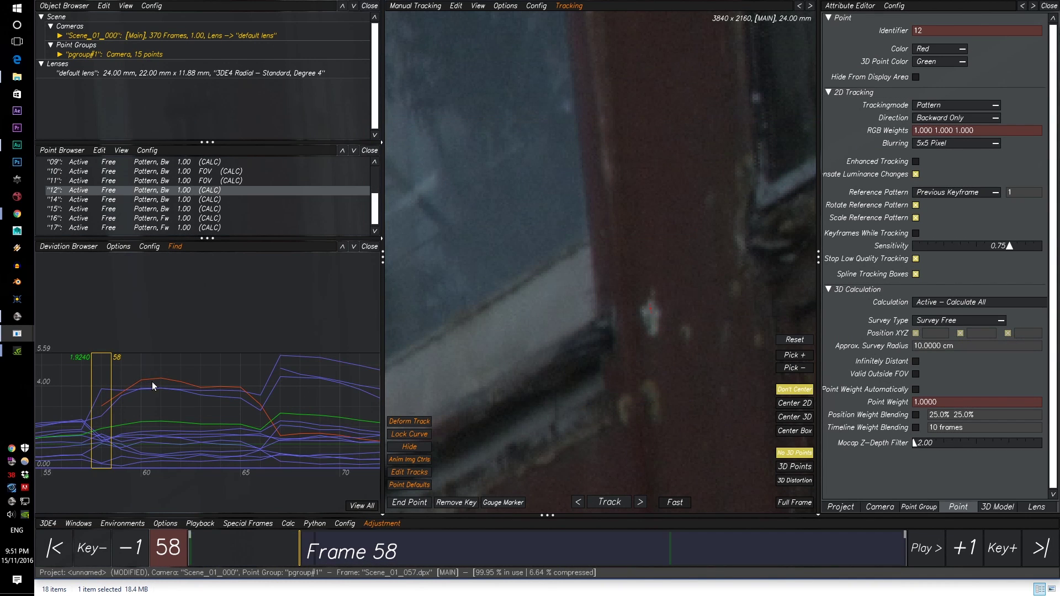
scroll(658, 401, "down", 10)
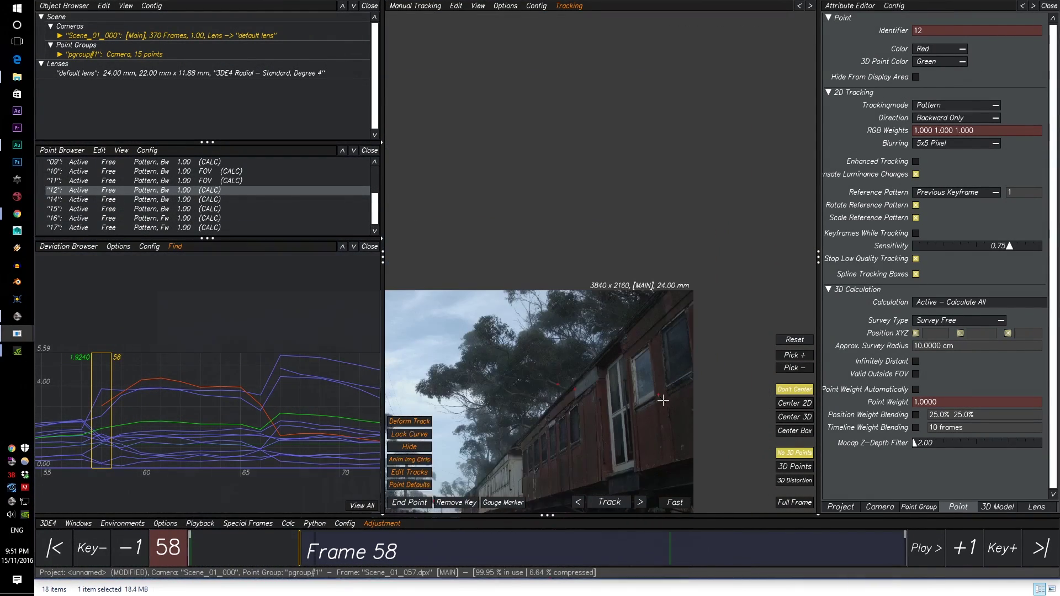
scroll(151, 388, "up", 2)
scroll(152, 388, "down", 4)
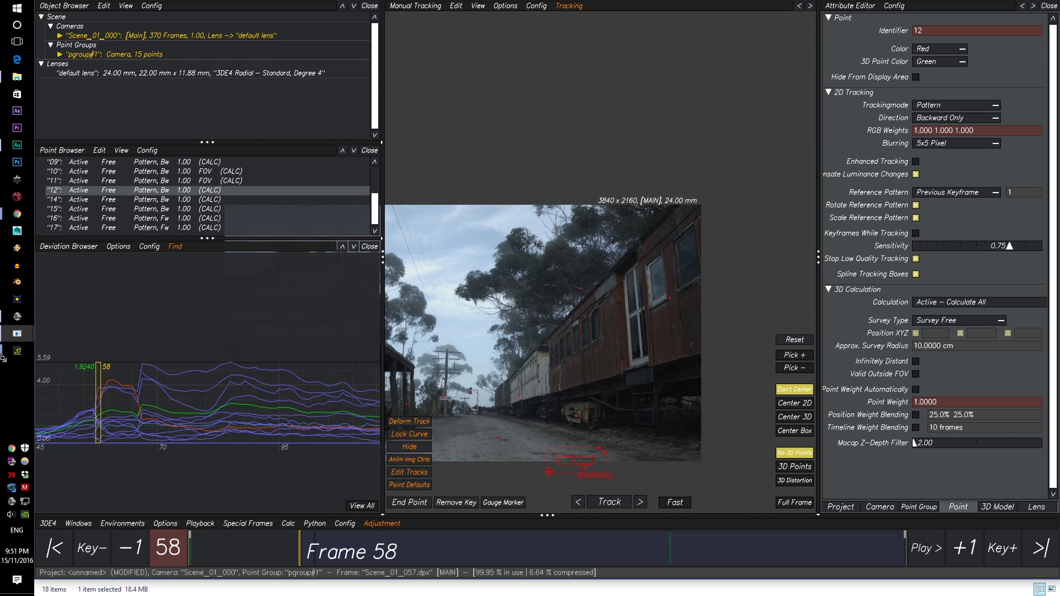
scroll(529, 388, "down", 1)
scroll(529, 388, "up", 5)
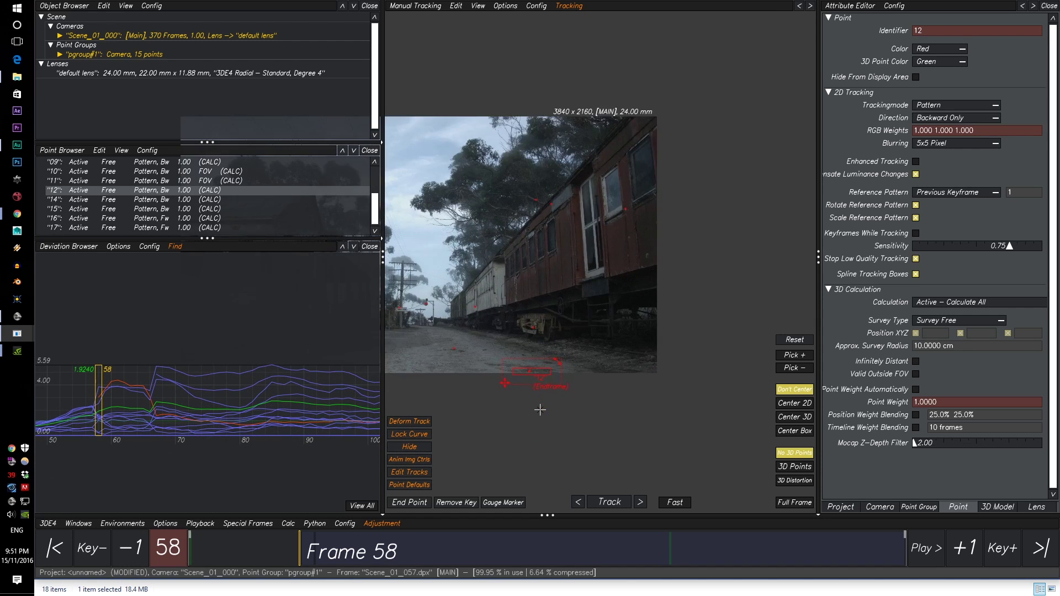
left_click_drag(301, 544, 317, 544)
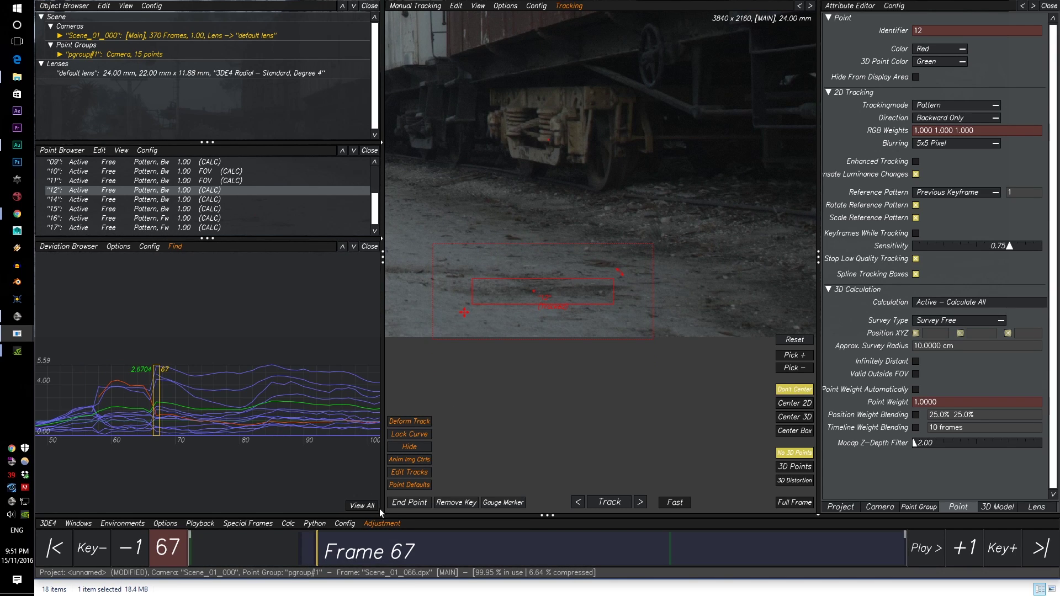
Remove point 12's tracking frame by frame from frame 59 through 66, recalculate everything and use the result
mouse_move(295, 562)
left_mouse_down()
mouse_move(314, 552)
mouse_move(301, 552)
left_mouse_up()
left_click(452, 504)
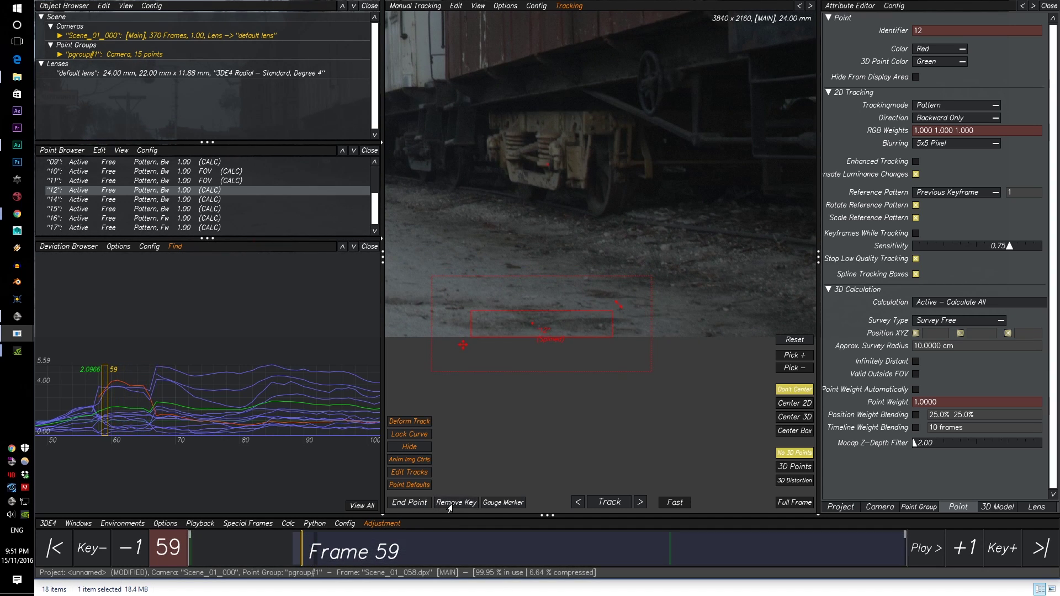
key("shift+Right")
key("shift+Right")
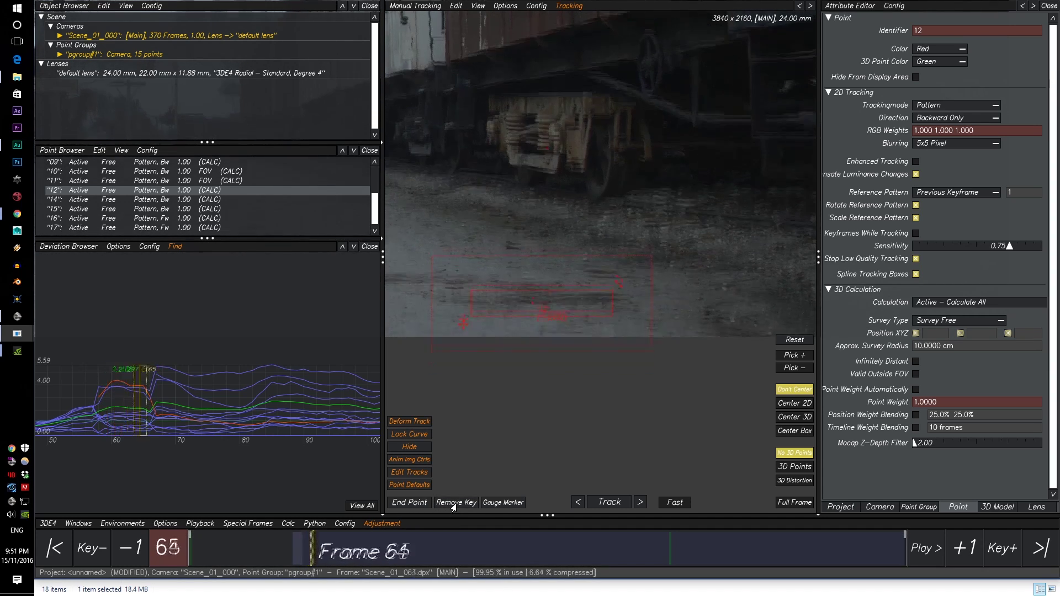
left_click(467, 503)
left_click(463, 505)
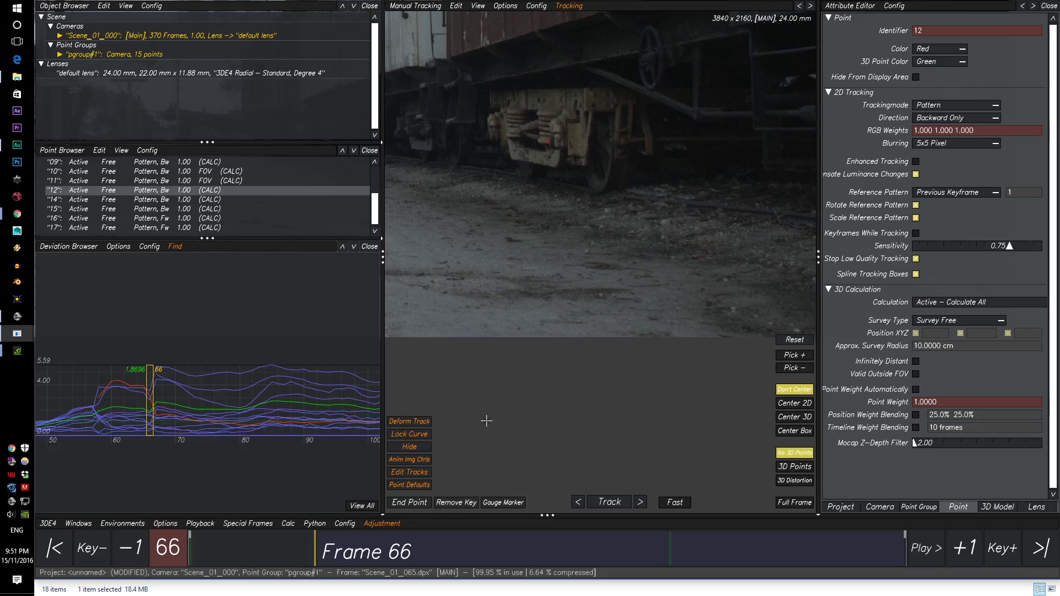
key("alt+c")
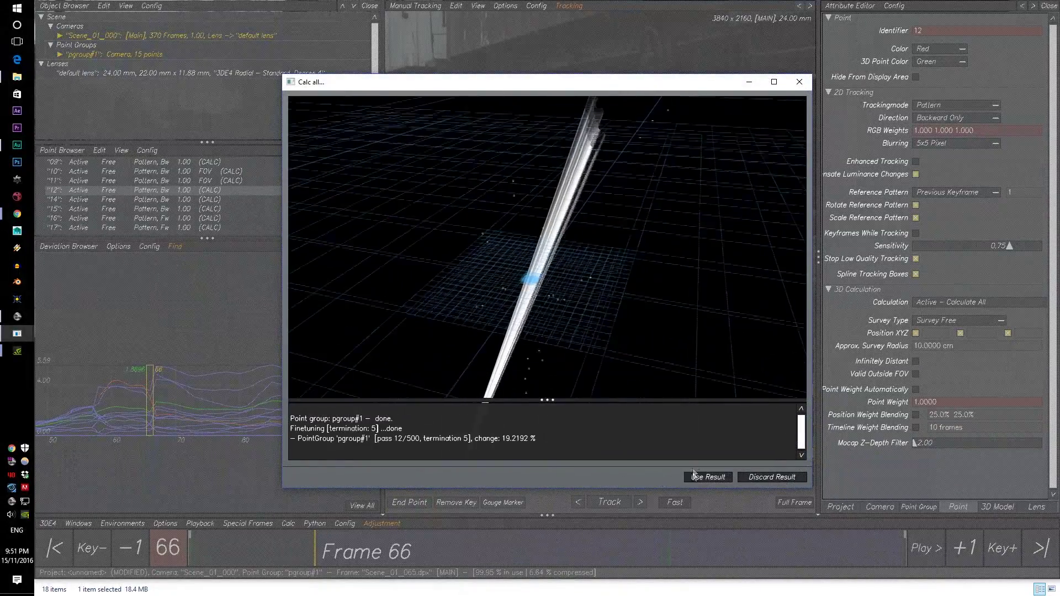
left_click(697, 476)
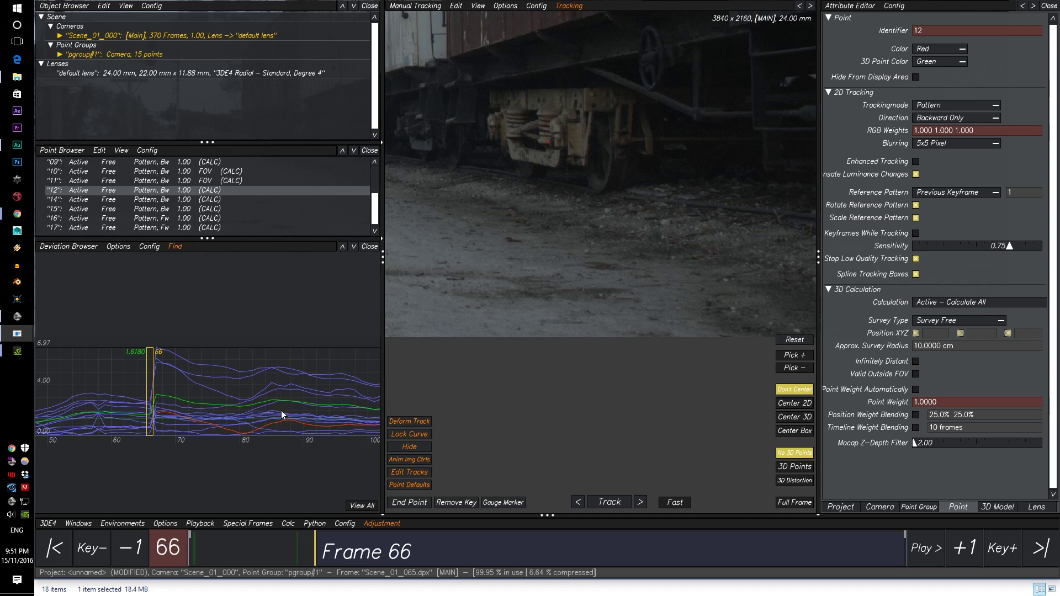
Scrub between frames 60 and 65, select point 02 from the highest deviation curve and examine the frames that follow
scroll(185, 423, "down", 5)
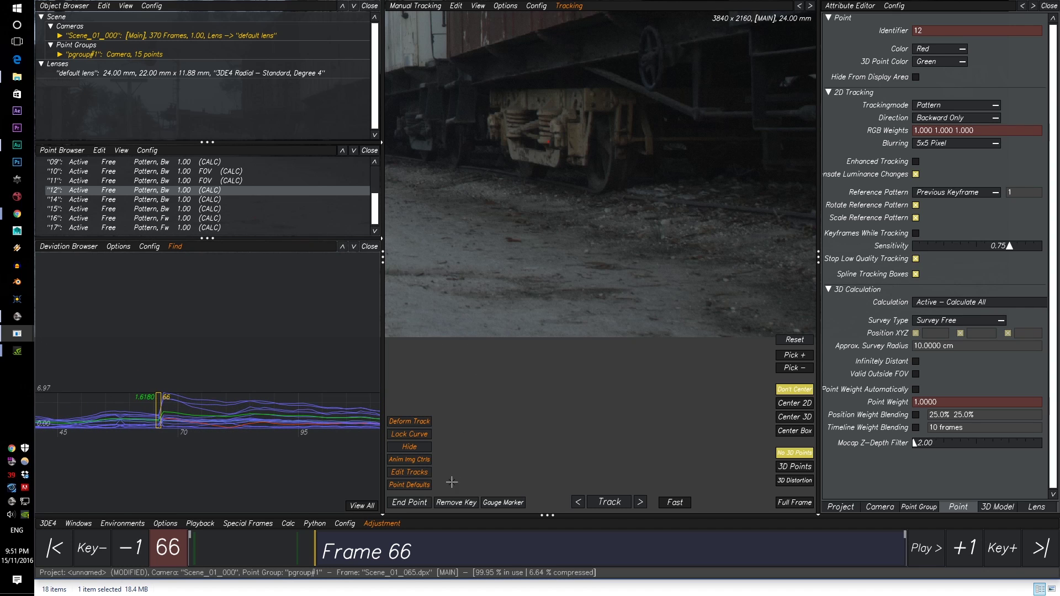
mouse_move(313, 552)
left_mouse_down()
mouse_move(273, 549)
mouse_move(313, 549)
mouse_move(300, 547)
left_mouse_up()
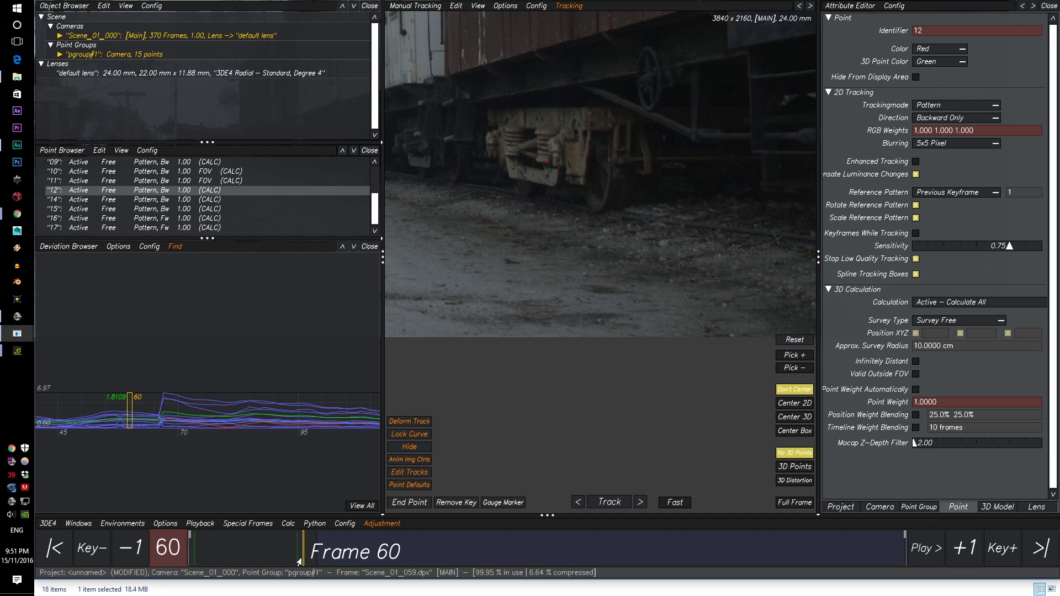
left_click_drag(306, 548, 313, 548)
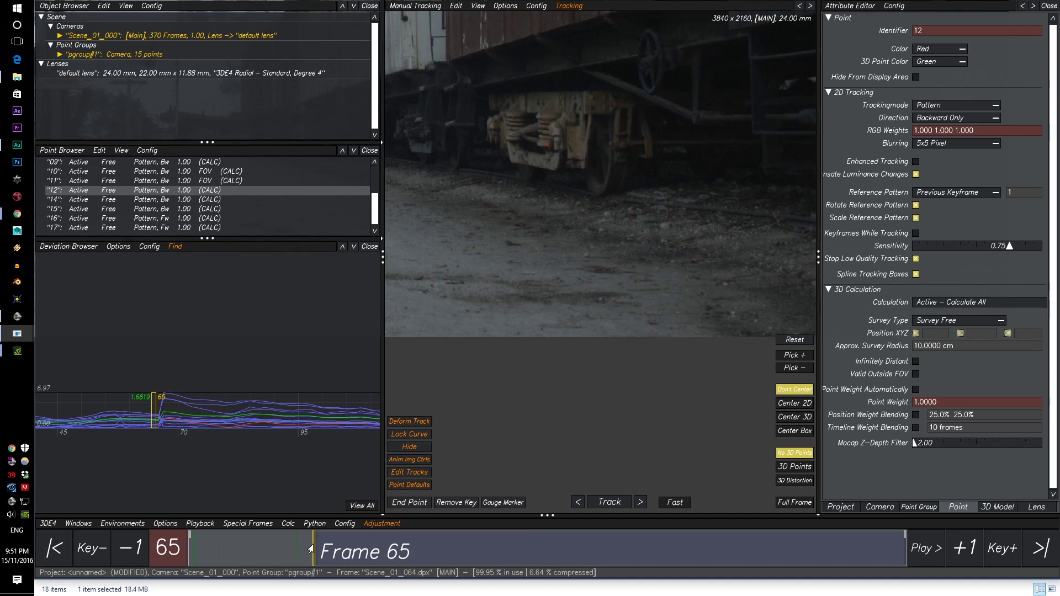
scroll(243, 476, "up", 3)
middle_click_drag(241, 477, 244, 423)
left_click(200, 341)
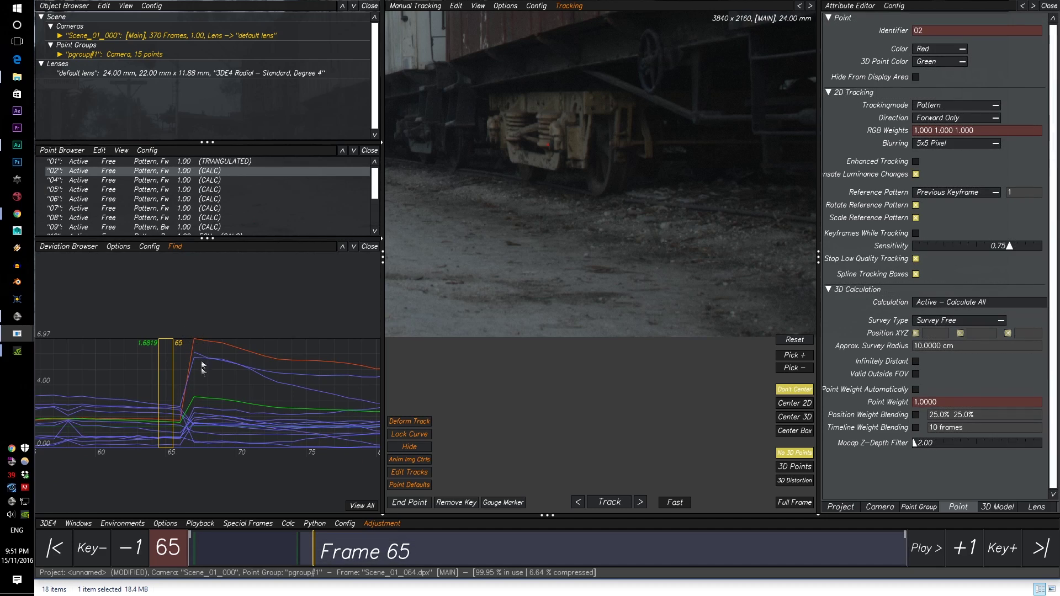
mouse_move(318, 549)
left_mouse_down()
mouse_move(272, 558)
mouse_move(428, 546)
left_mouse_up()
scroll(615, 298, "down", 6)
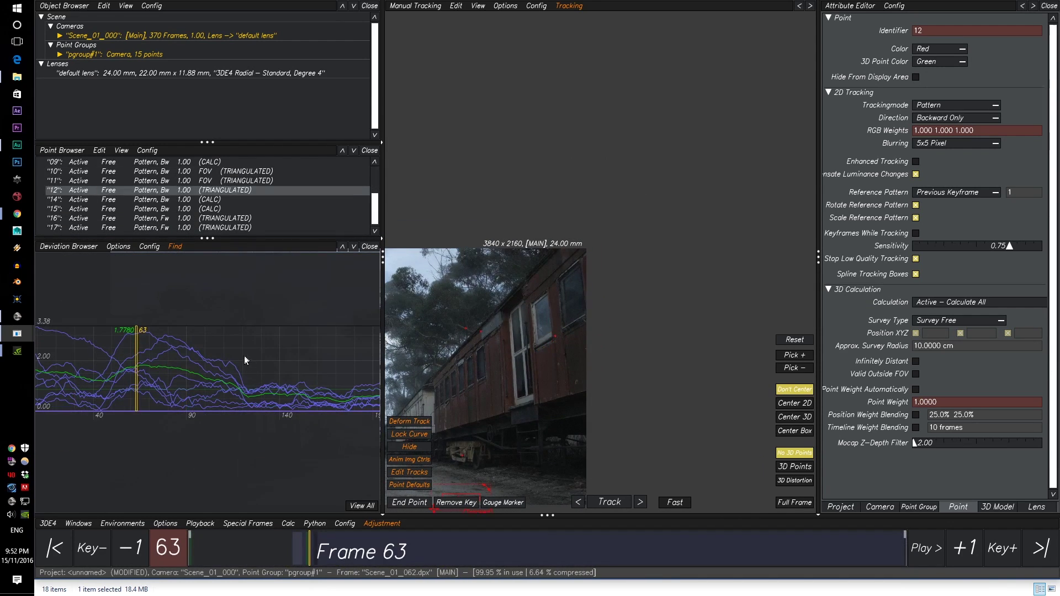
Clear the selection, enlarge the deviation curves around the first frames and select point 04 from its high opening curve
left_click_drag(244, 357, 234, 365)
right_click_drag(313, 365, 273, 387)
middle_click_drag(273, 386, 161, 359)
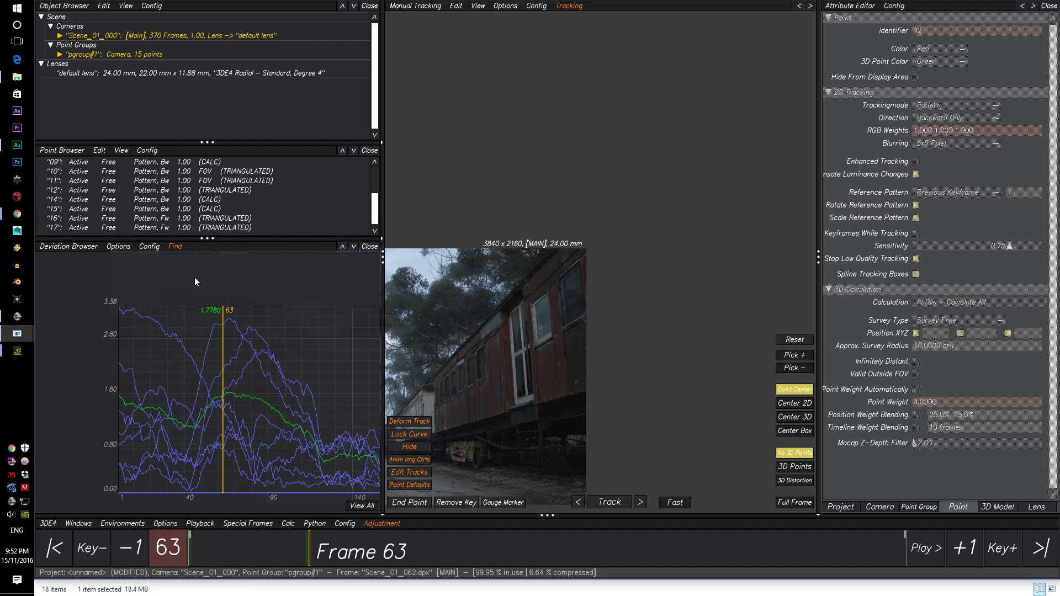
left_click_drag(143, 286, 111, 320)
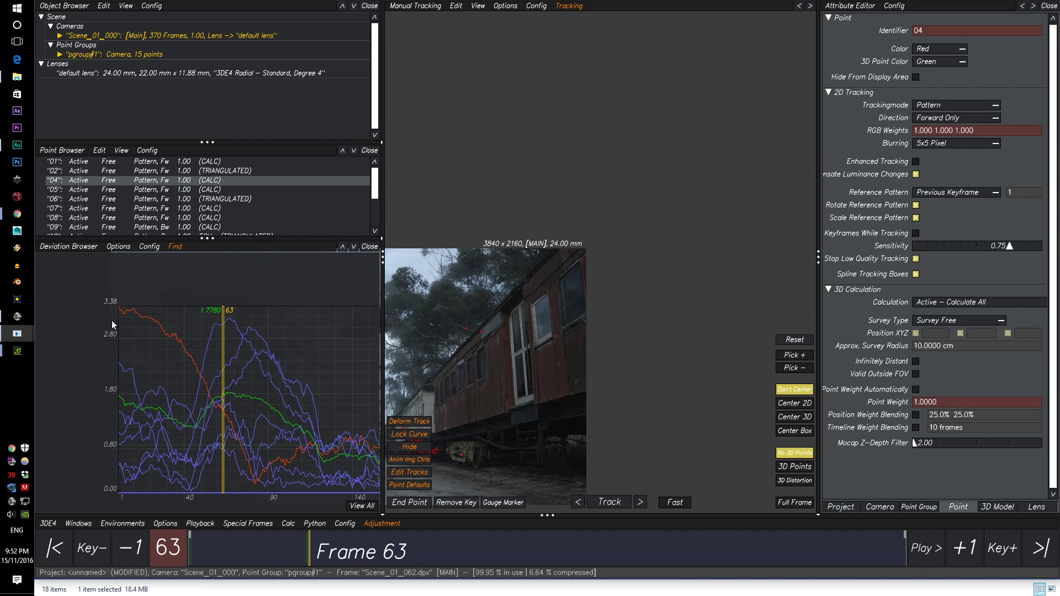
Examine point 04's tracker on the white carriage at frames 83 and 47 against its deviation curve
left_click_drag(313, 559, 347, 552)
mouse_move(528, 389)
right_mouse_down()
mouse_move(518, 364)
mouse_move(520, 377)
right_mouse_up()
middle_click_drag(520, 377, 569, 338)
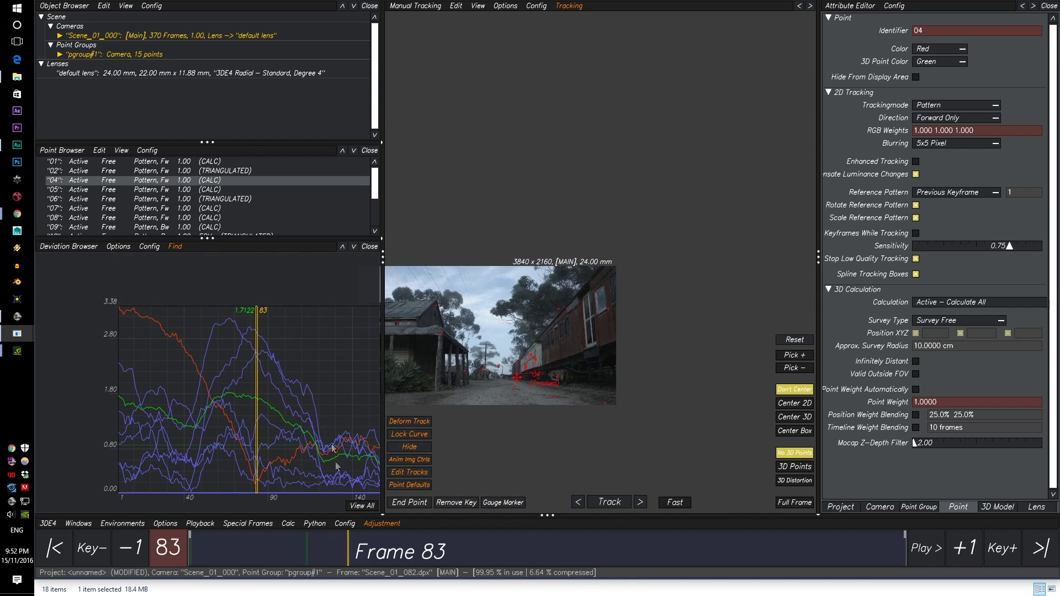
right_click_drag(307, 444, 286, 417)
middle_click_drag(309, 417, 194, 409)
mouse_move(237, 402)
right_mouse_down()
mouse_move(204, 421)
mouse_move(233, 385)
right_mouse_up()
middle_click_drag(232, 384, 216, 462)
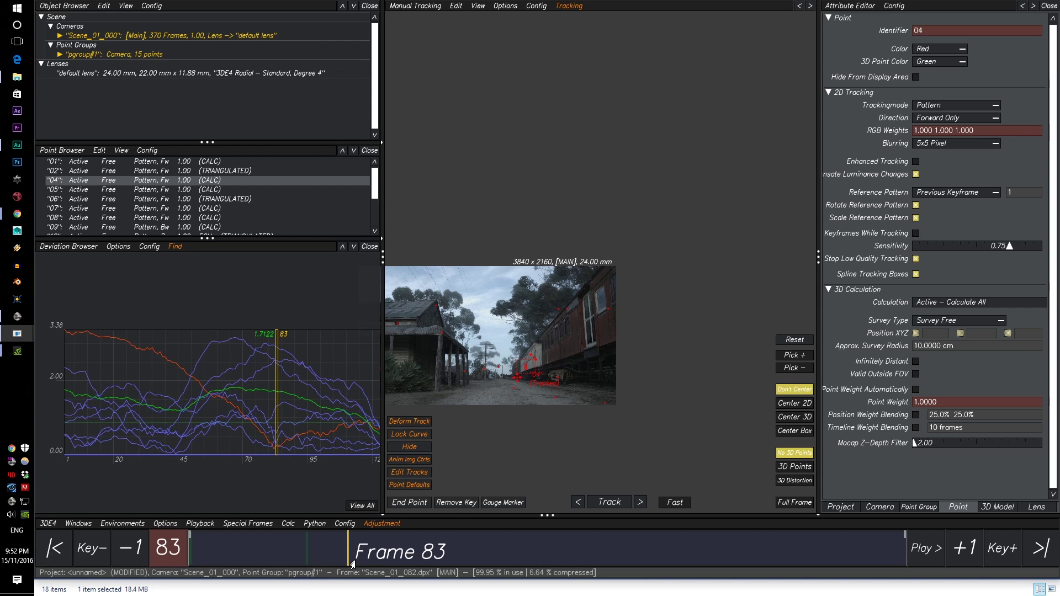
left_click_drag(353, 565, 279, 541)
right_click_drag(520, 375, 568, 223)
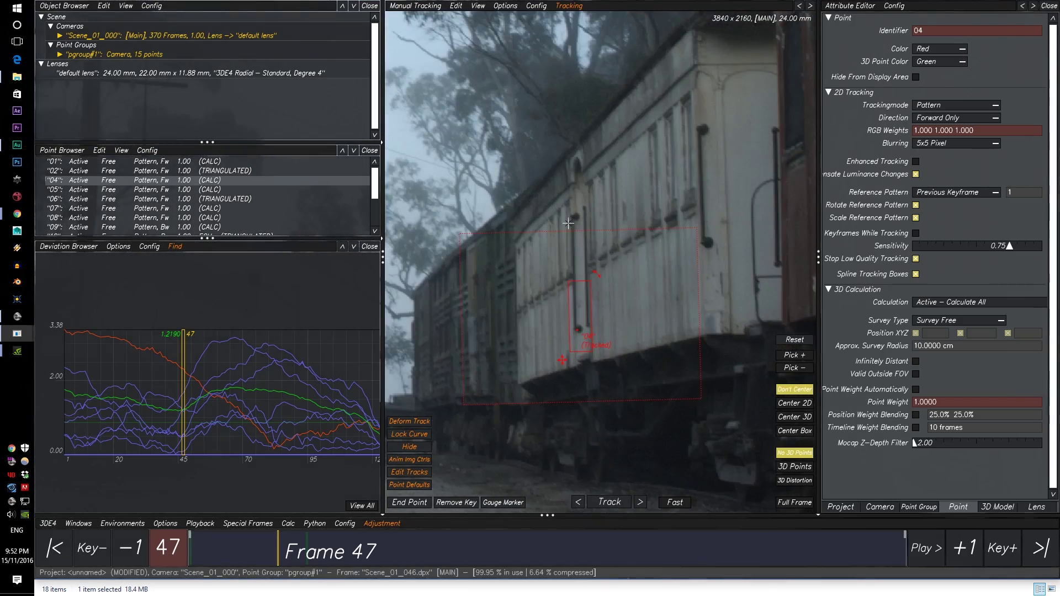
Go to frame 1 at point 04's tracker, recalculate everything and use the result
left_click_drag(279, 546, 189, 535)
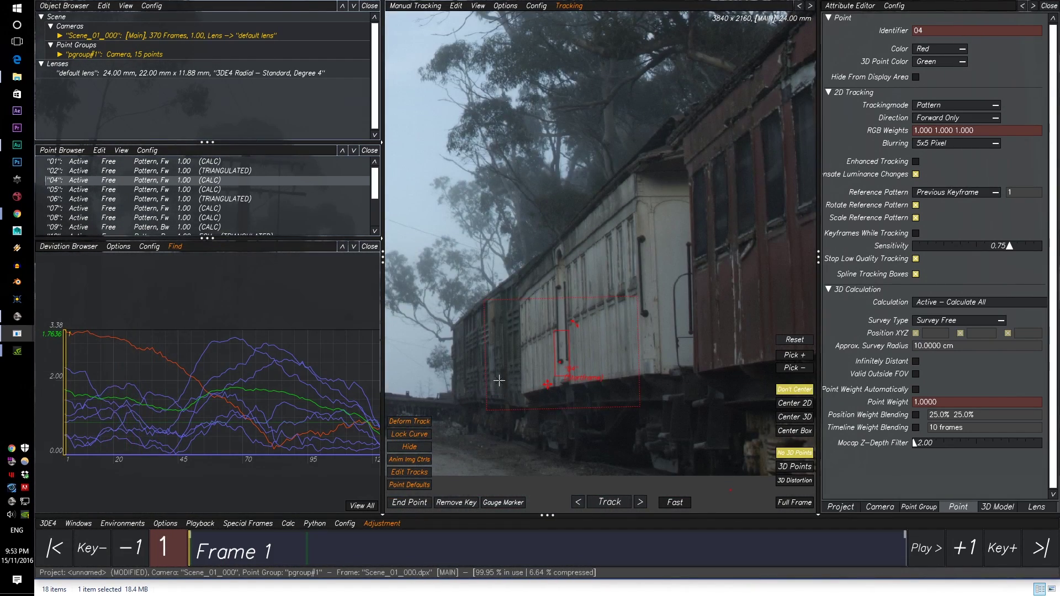
scroll(714, 316, "up", 6)
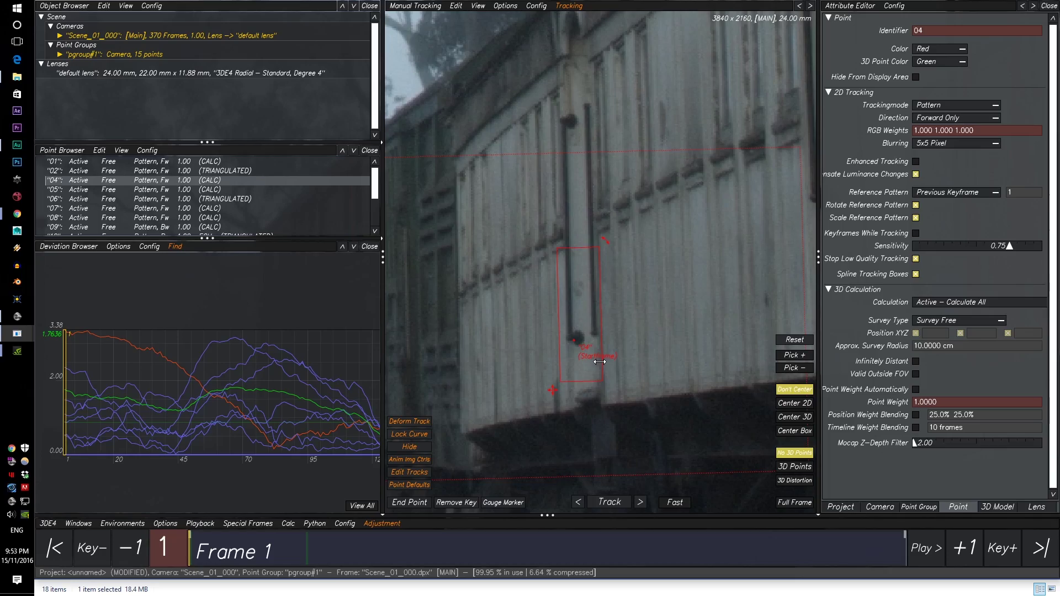
key("alt+c")
left_click(717, 476)
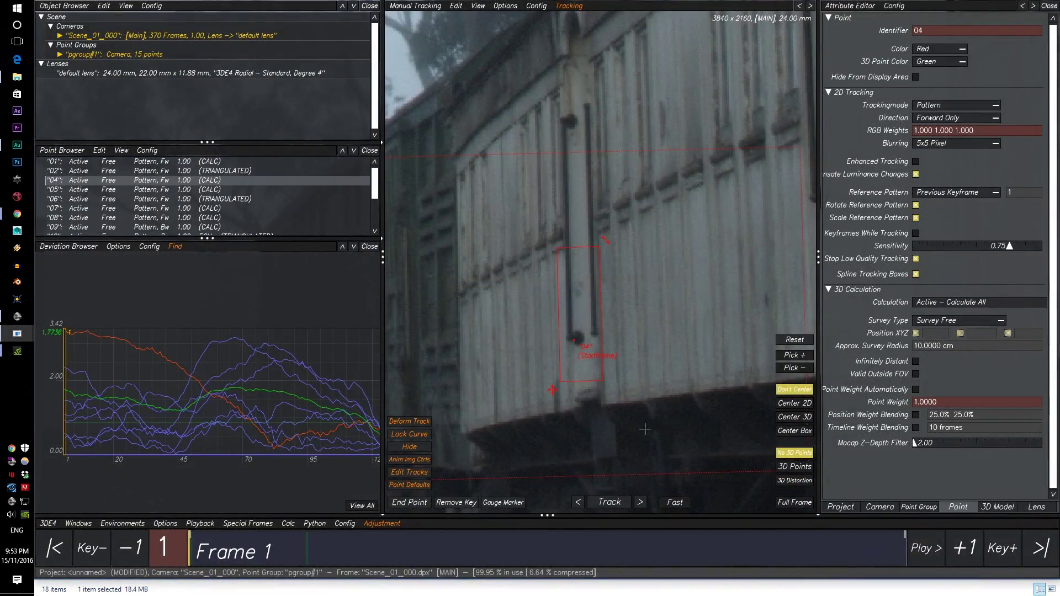
Center the view on point 04's 2D track and scrub forward through the shot to check for drift
key("c")
left_click_drag(265, 544, 366, 520)
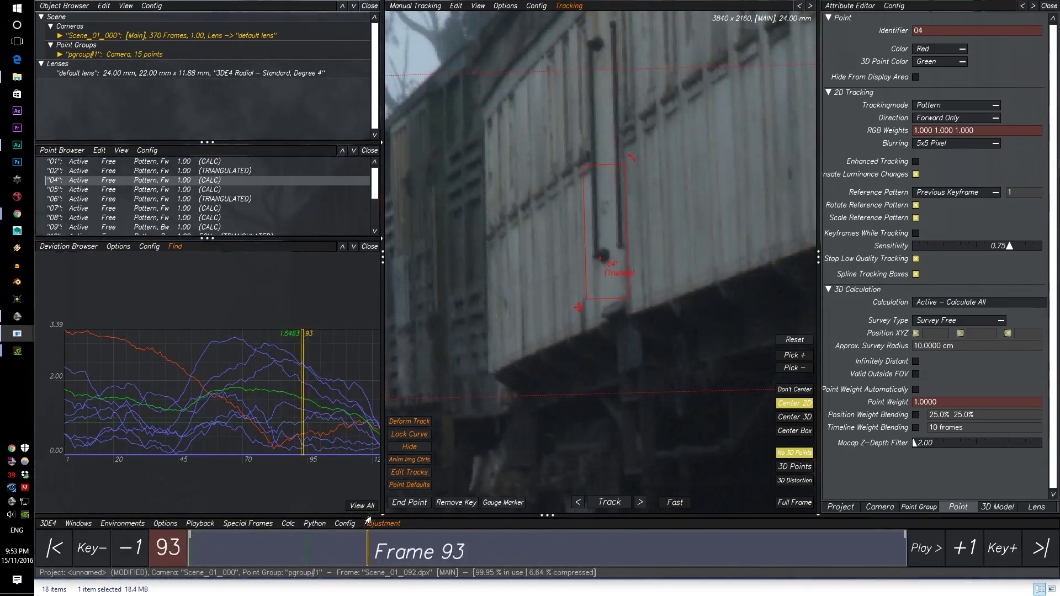
left_click_drag(507, 546, 748, 547)
Move point 04's tracker down to the white carriage's lower edge at frame 1 and track it through frame 370
left_click_drag(717, 502, 61, 444)
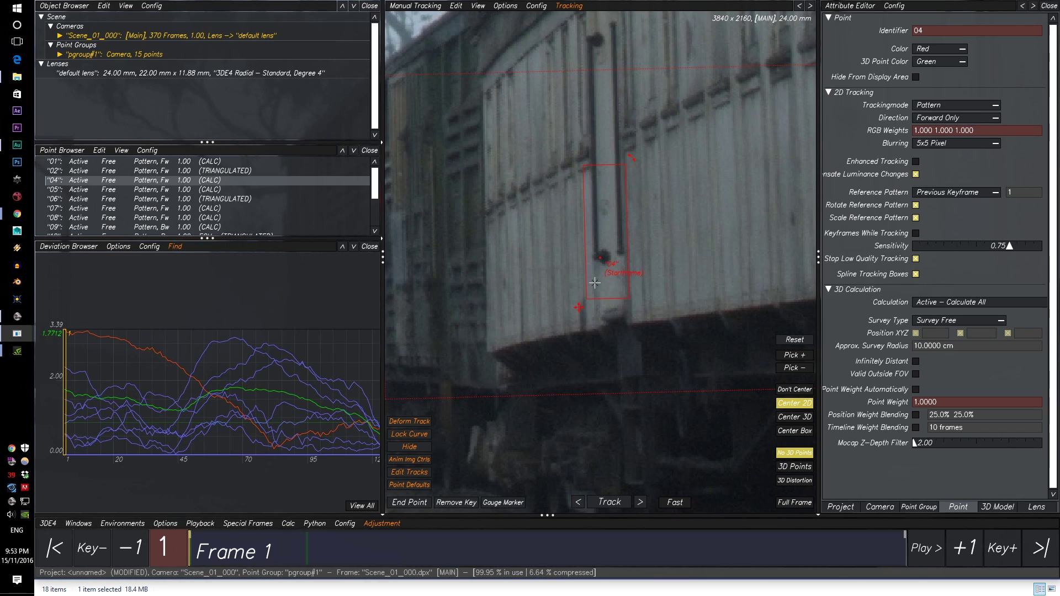
right_click_drag(594, 282, 597, 248)
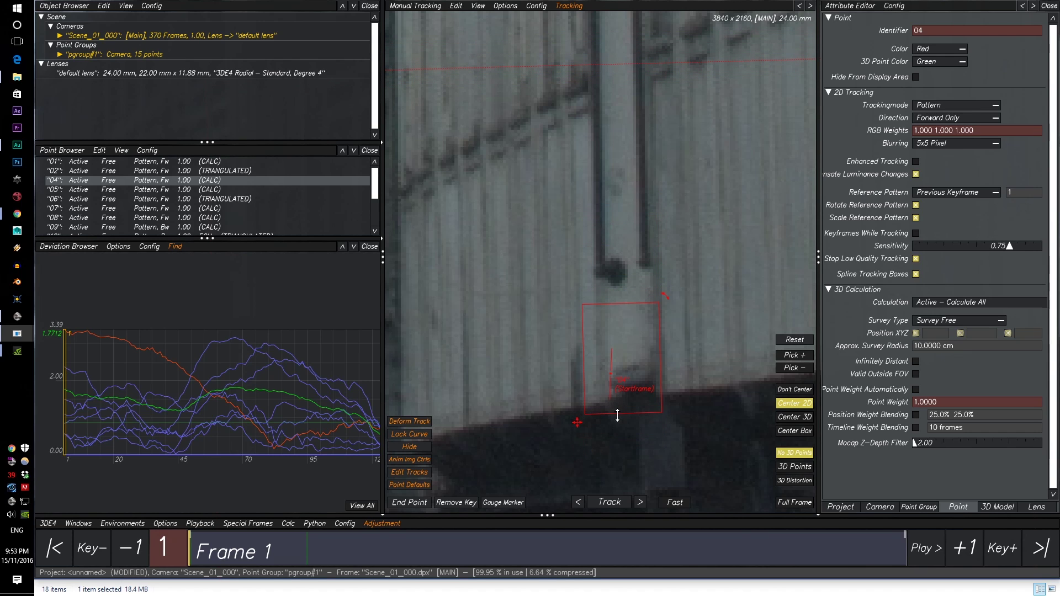
left_click(617, 504)
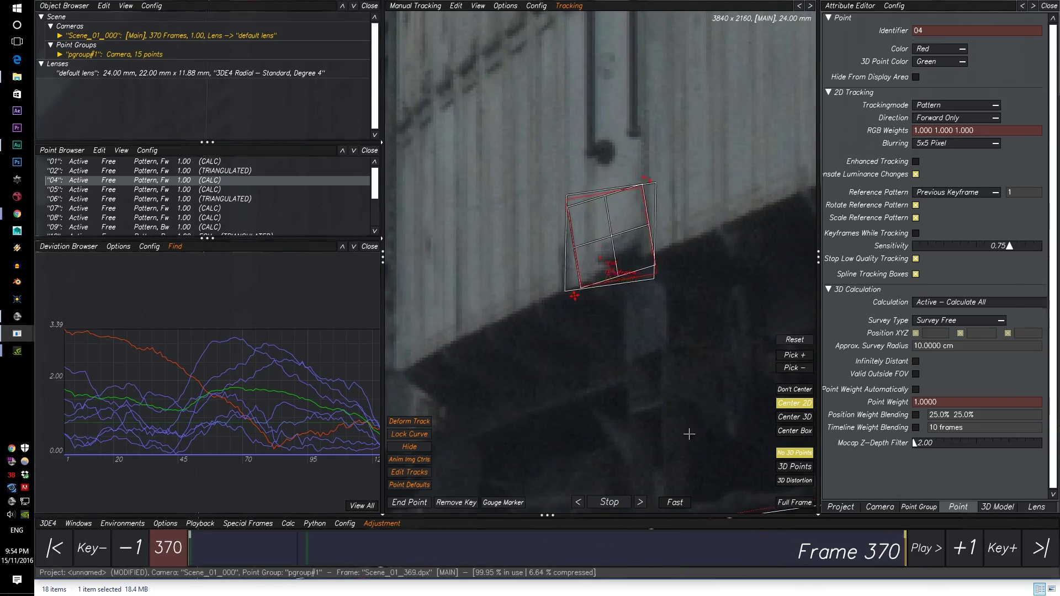
Recalculate everything with the retracked point 04, use the result and select point 12 from the tallest deviation spike
key("alt+c")
left_click(703, 406)
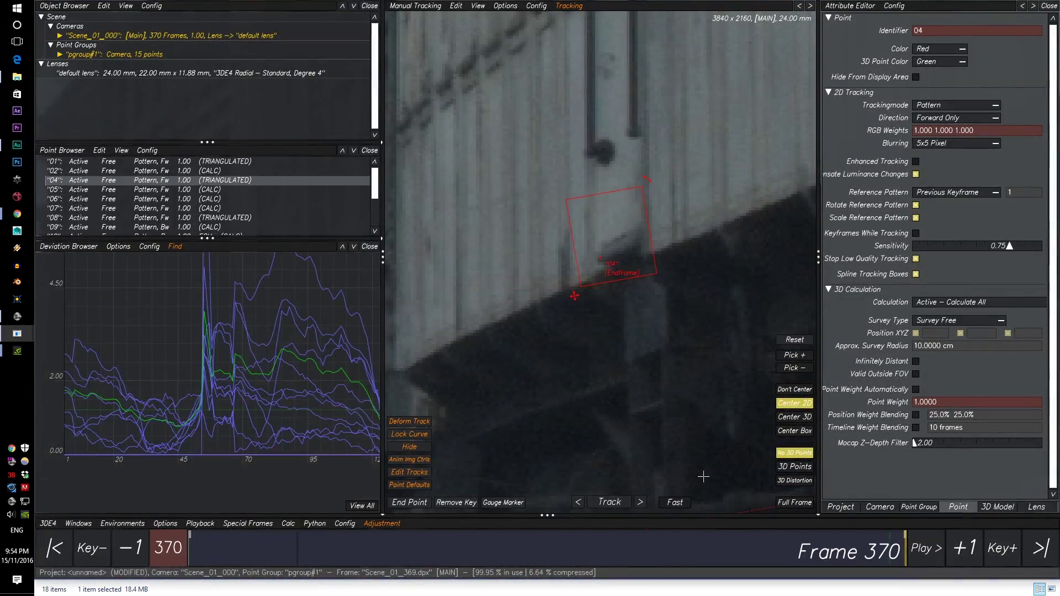
right_click_drag(240, 419, 263, 370)
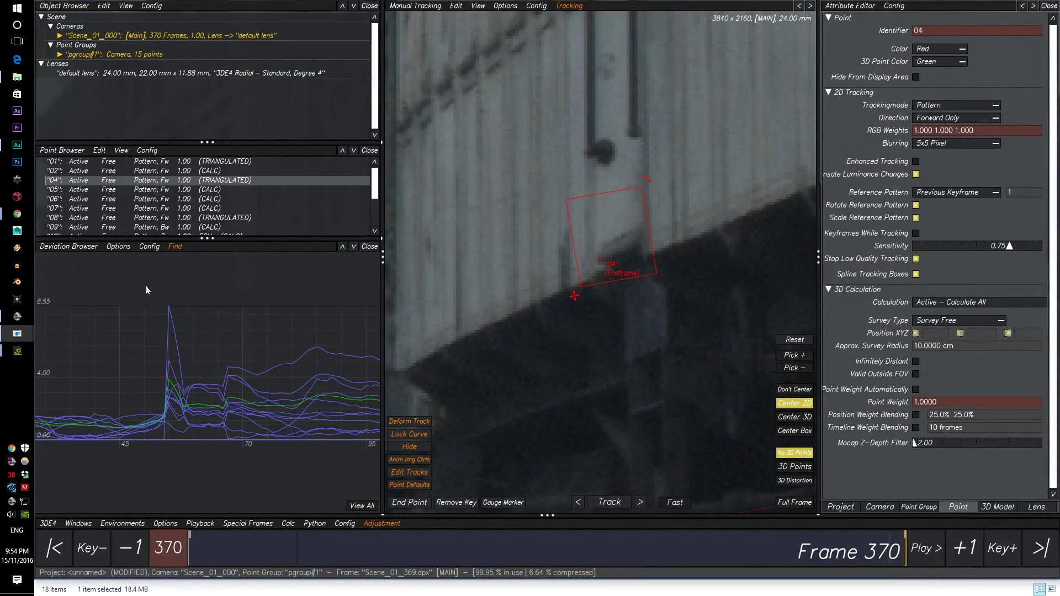
left_click_drag(147, 288, 191, 318)
scroll(696, 315, "down", 12)
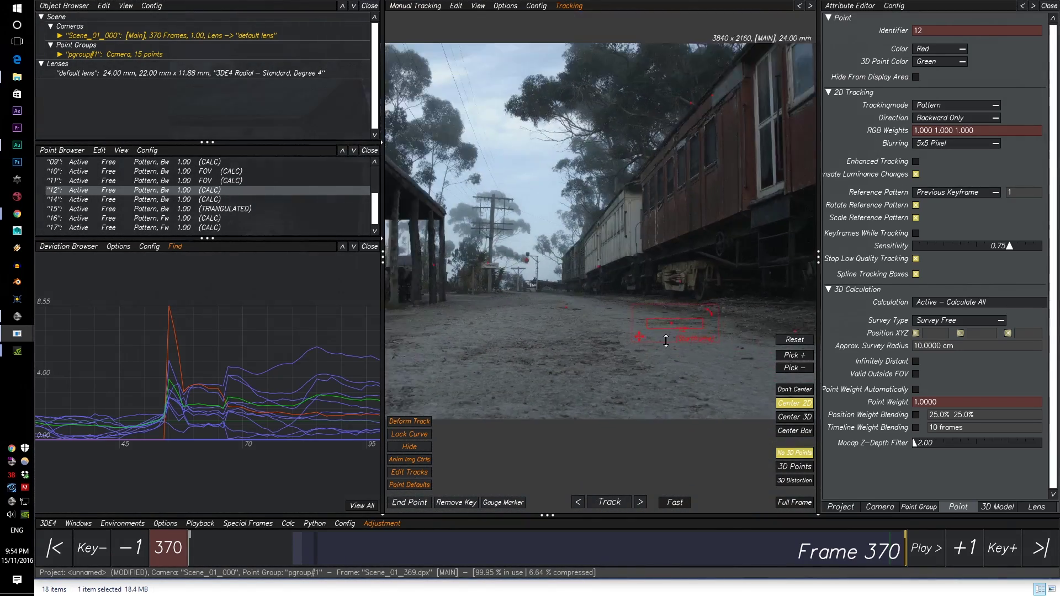
Examine the deviation curves over the shot's opening frames and select the highest curve, point 09
right_click_drag(99, 394, 100, 428)
middle_click_drag(100, 428, 359, 407)
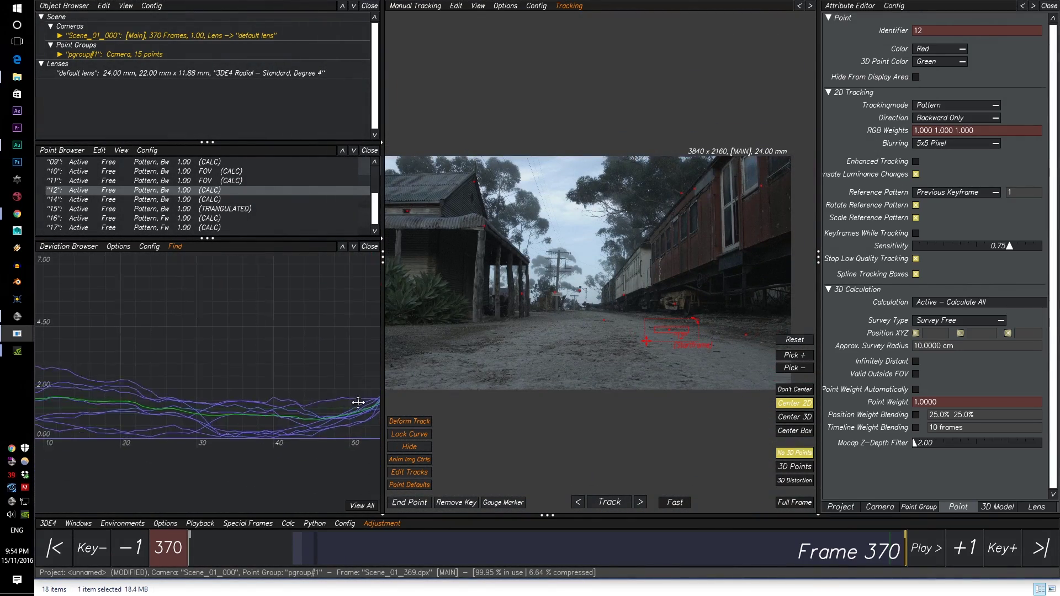
middle_click_drag(225, 413, 388, 405)
mouse_move(201, 397)
right_mouse_down()
mouse_move(218, 465)
mouse_move(188, 382)
right_mouse_up()
middle_click_drag(515, 351, 475, 369)
middle_click_drag(216, 404, 130, 403)
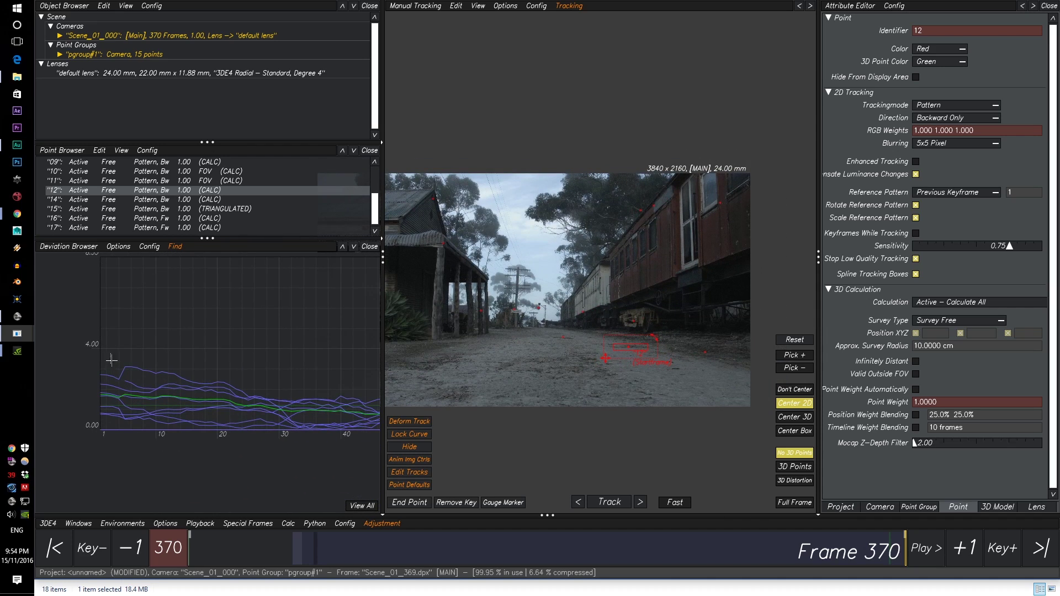
left_click_drag(110, 357, 128, 369)
middle_click_drag(255, 384, 111, 384)
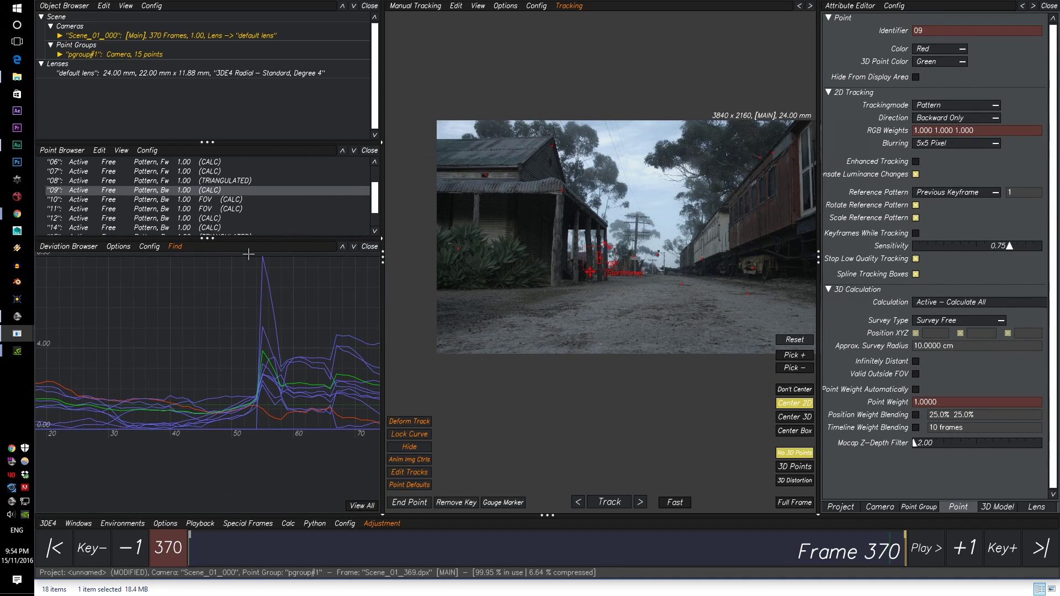
Select point 12 from the tallest deviation spike, go to frame 66, recalculate everything and use the result
left_click(262, 259)
scroll(635, 373, "up", 5)
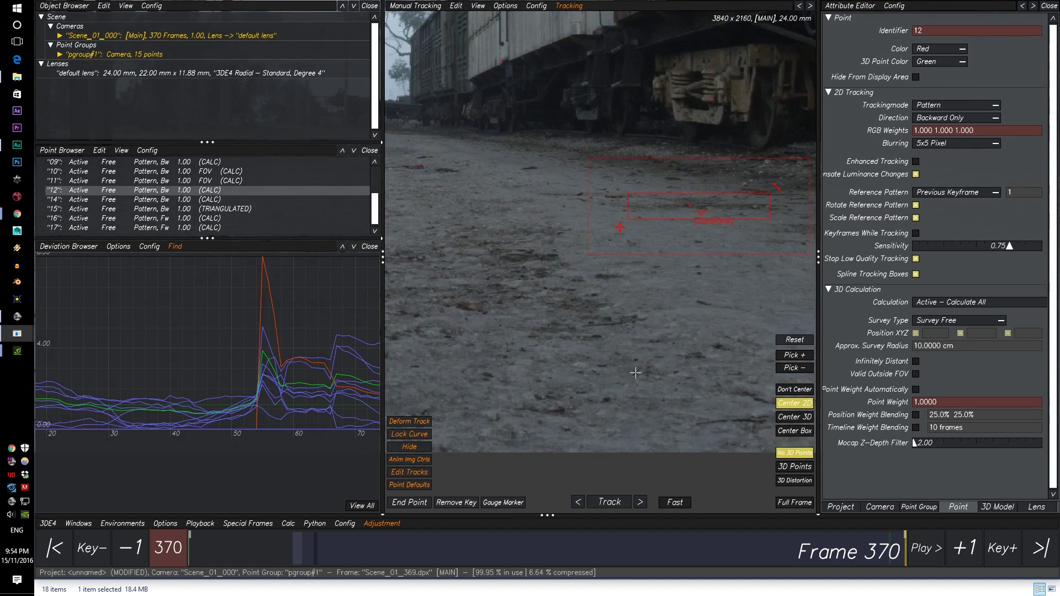
mouse_move(354, 555)
left_mouse_down()
mouse_move(296, 555)
mouse_move(312, 558)
left_mouse_up()
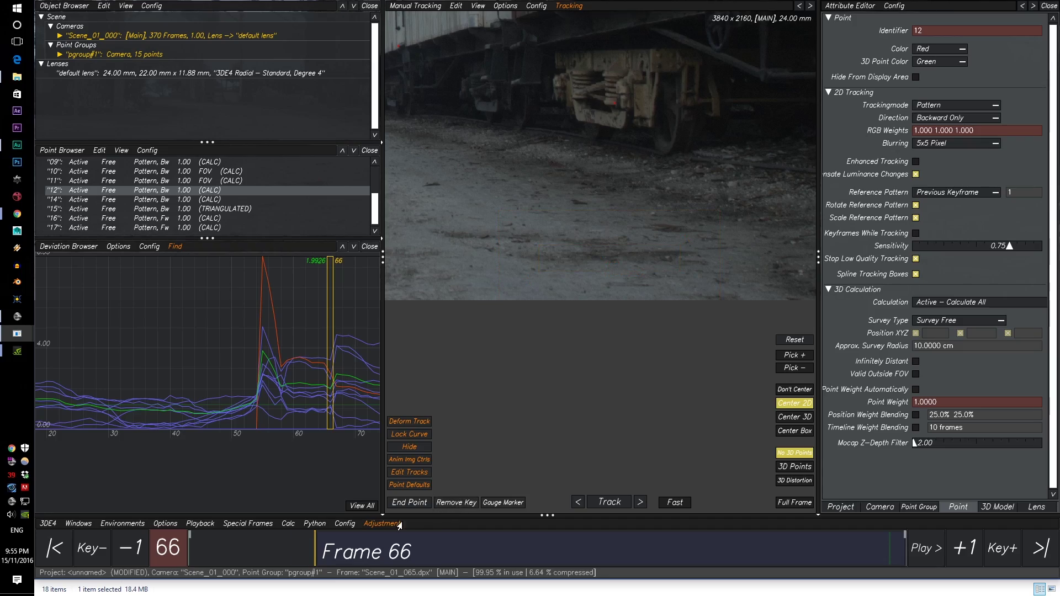
key("alt+c")
left_click(696, 473)
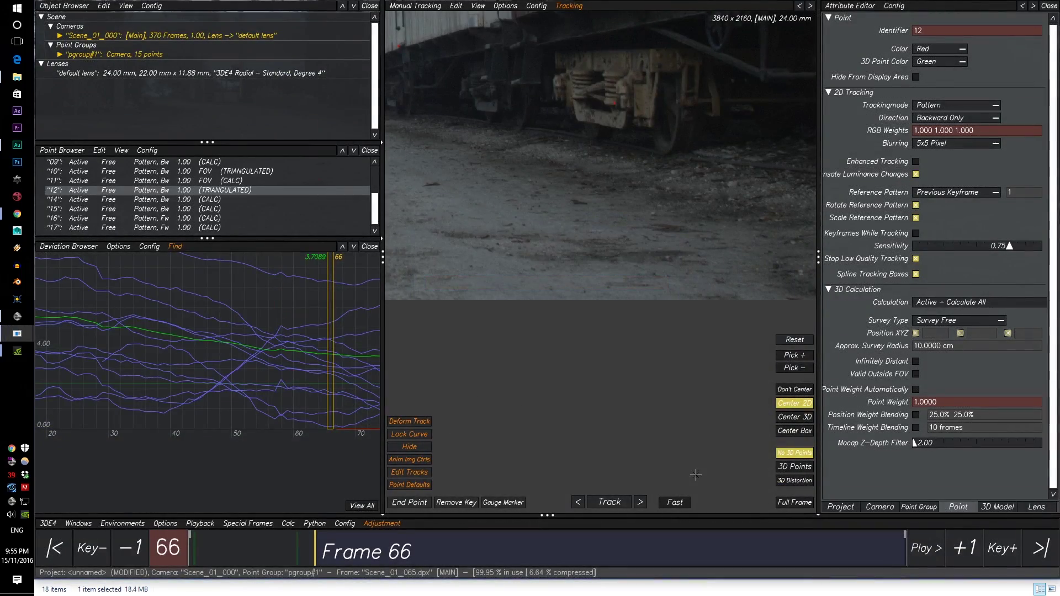
Examine the recalculated deviation curves, and scrub from frame 66 to frame 101 to check the tracked points in the image
right_click_drag(287, 368, 242, 305)
middle_click_drag(232, 356, 258, 380)
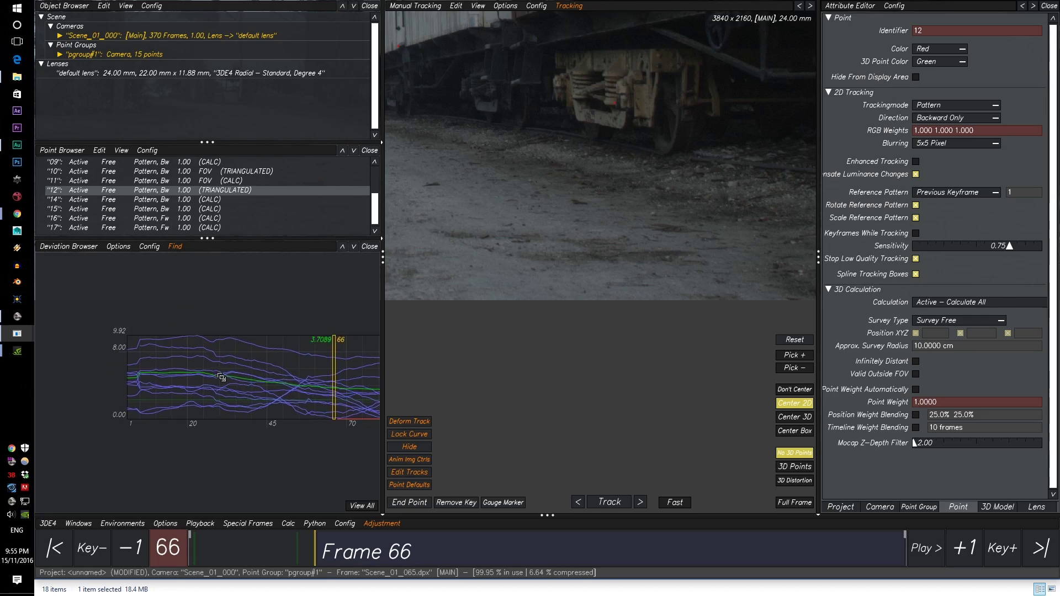
right_click_drag(213, 365, 185, 391)
middle_click_drag(351, 385, 232, 359)
middle_click_drag(539, 237, 621, 430)
right_click_drag(621, 430, 519, 421)
middle_click_drag(518, 422, 518, 433)
left_click_drag(316, 553, 352, 552)
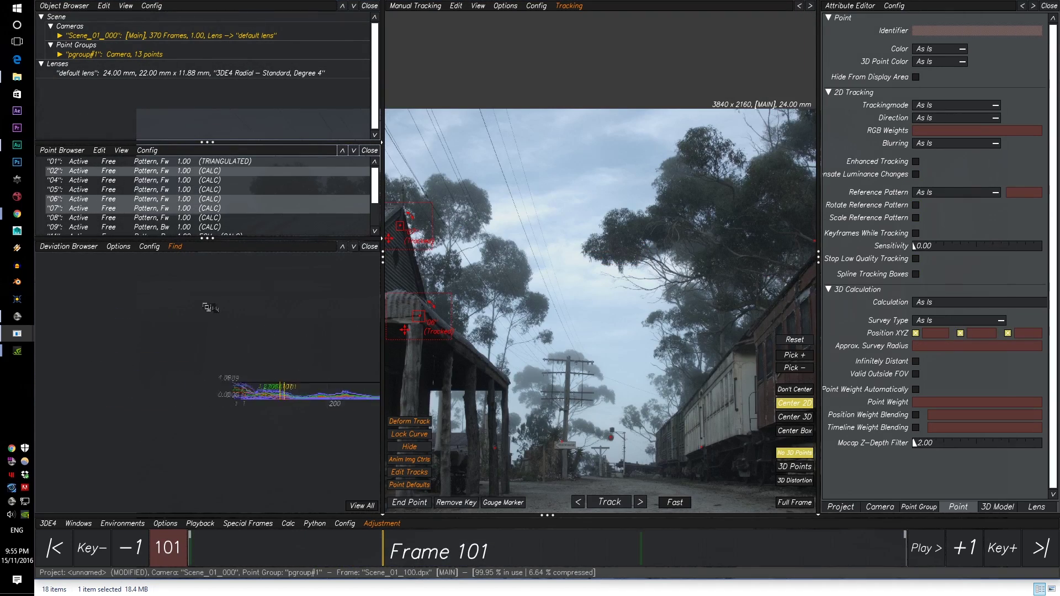
Select point 05 from the highest deviation curve near the shot's end and go to frame 346 to inspect its track
right_click_drag(195, 395, 283, 369)
left_click_drag(281, 368, 299, 381)
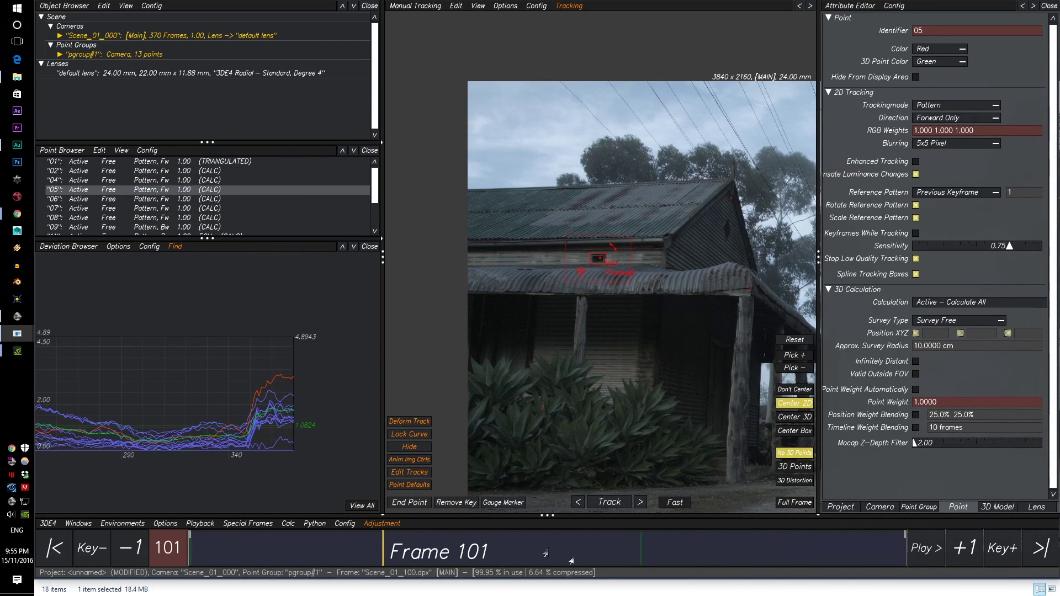
left_click_drag(644, 538, 857, 538)
right_click_drag(330, 425, 296, 421)
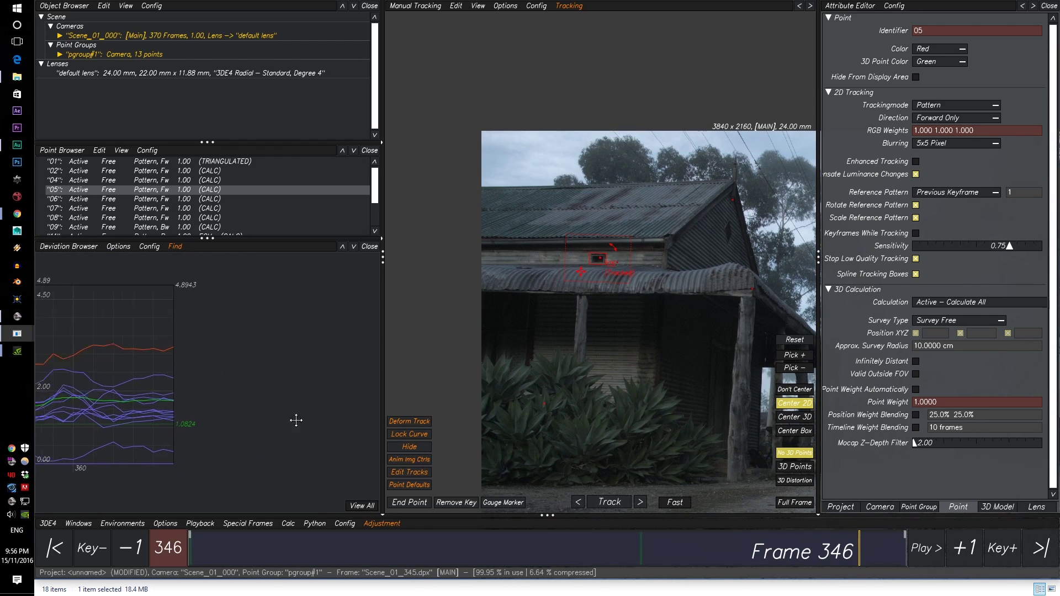